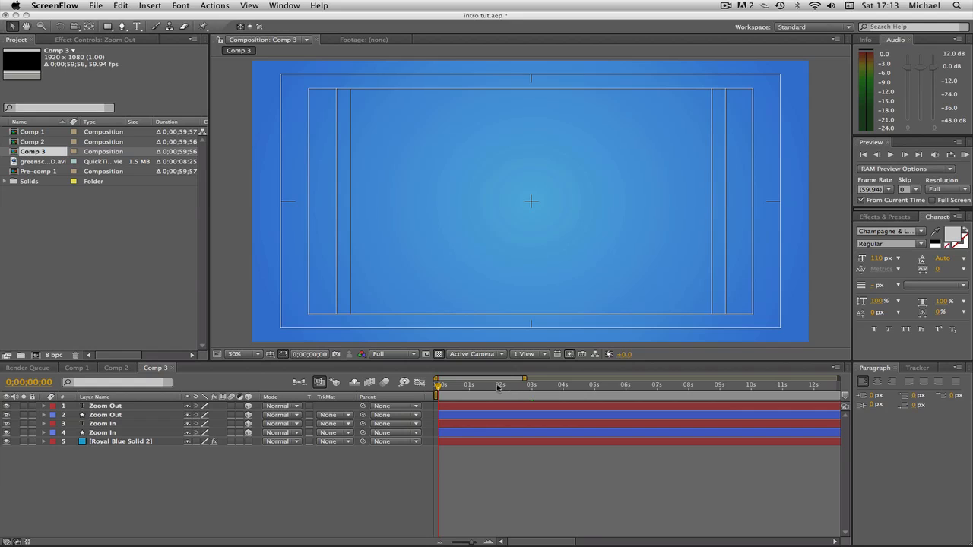
Scrub the Comp 3 logo animation from its start to about 0;00;01;47 and play it back.
{"action": "left_click", "coordinate": [441, 386]}
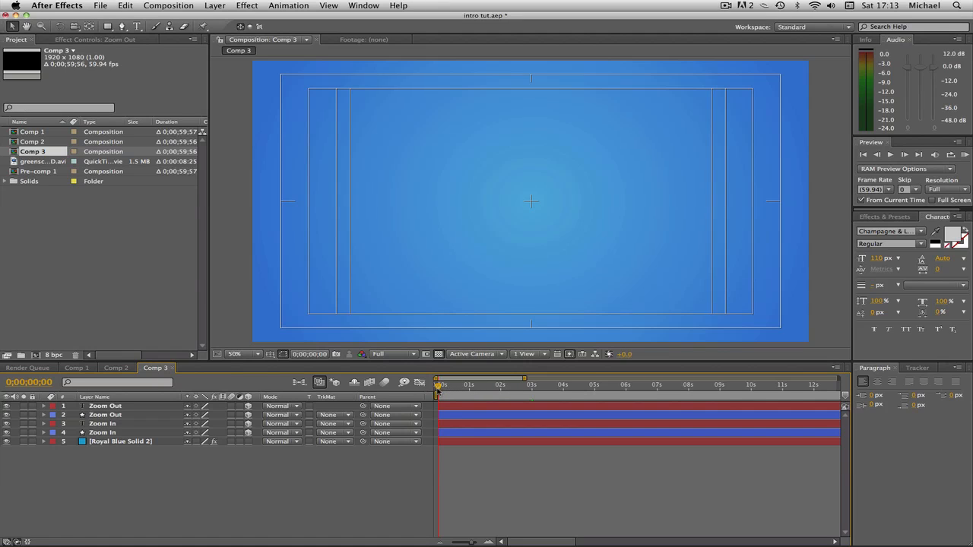
{"action": "left_click", "coordinate": [440, 386]}
{"action": "left_click", "coordinate": [116, 368]}
{"action": "left_click", "coordinate": [155, 368]}
{"action": "left_click", "coordinate": [455, 387]}
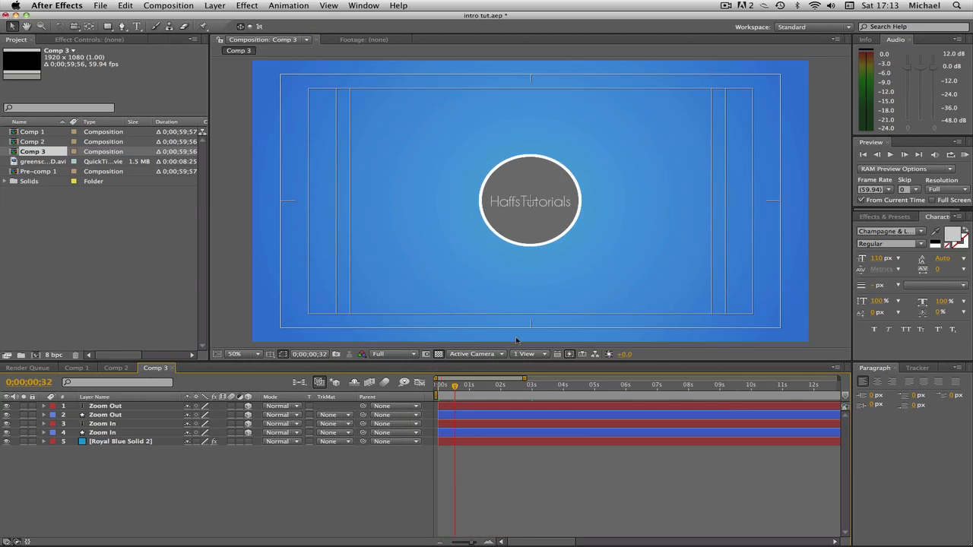
{"action": "left_click_drag", "start_coordinate": [455, 386], "coordinate": [495, 387]}
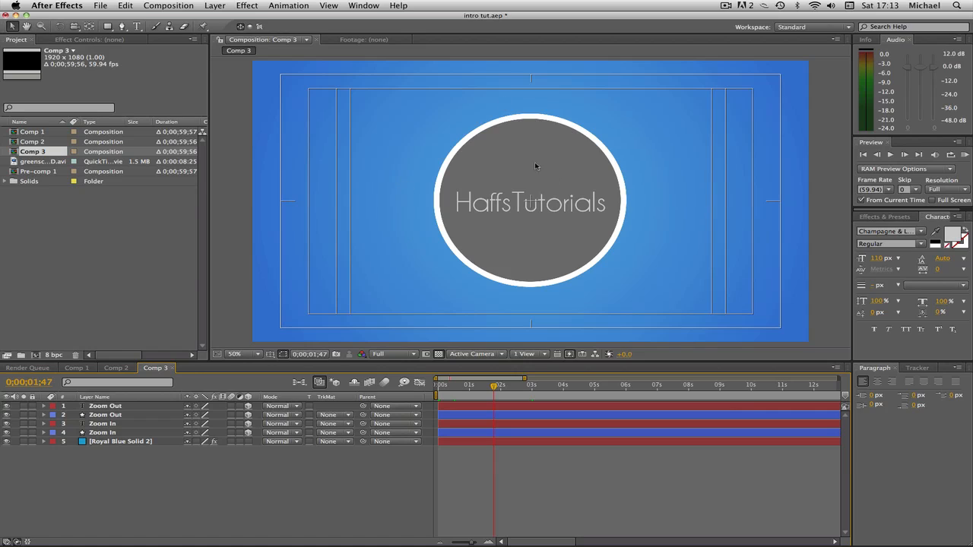
{"action": "key", "text": "space"}
{"action": "key", "text": "space"}
Identify the text and circle layers named Zoom In by selecting each in turn, ending with nothing selected.
{"action": "left_click", "coordinate": [44, 432]}
{"action": "left_click", "coordinate": [43, 432]}
{"action": "left_click", "coordinate": [105, 424]}
{"action": "left_click", "coordinate": [104, 433]}
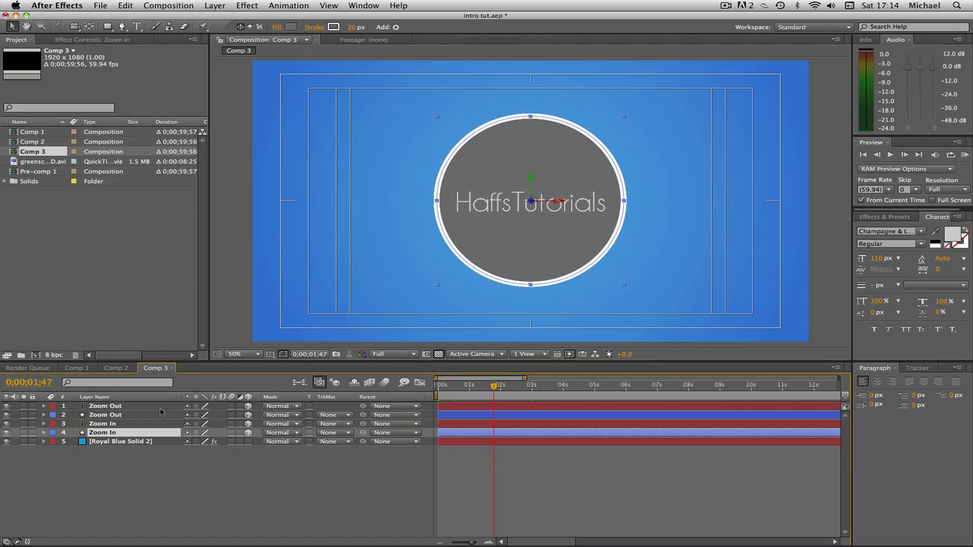
{"action": "left_click", "coordinate": [114, 475]}
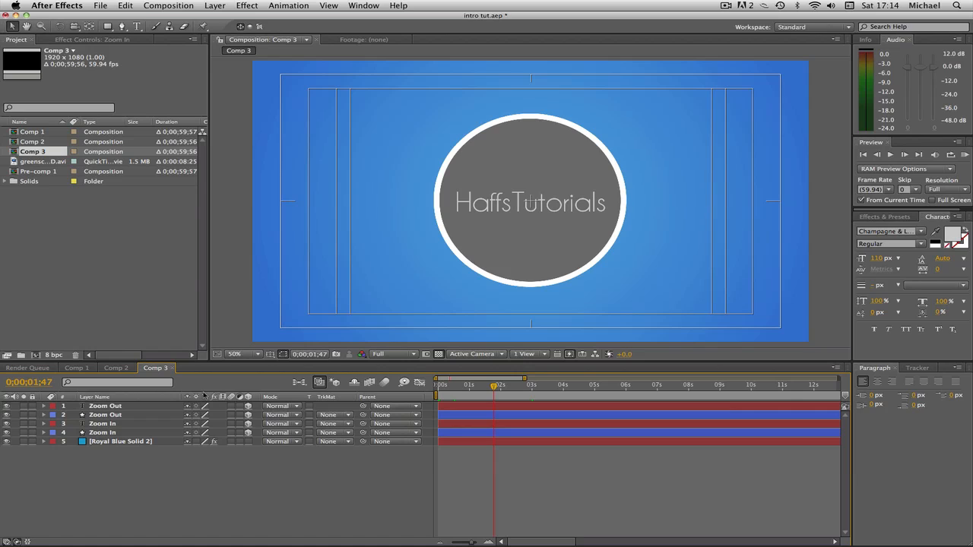
Select both Zoom In layers together and expand their Transform properties with the keyframes.
{"action": "left_click", "coordinate": [122, 432]}
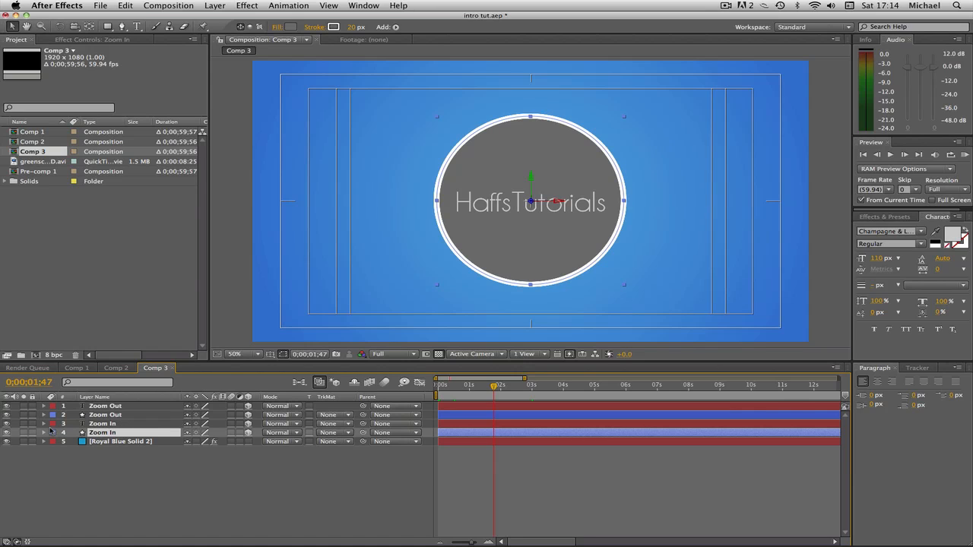
{"action": "left_click", "coordinate": [92, 425]}
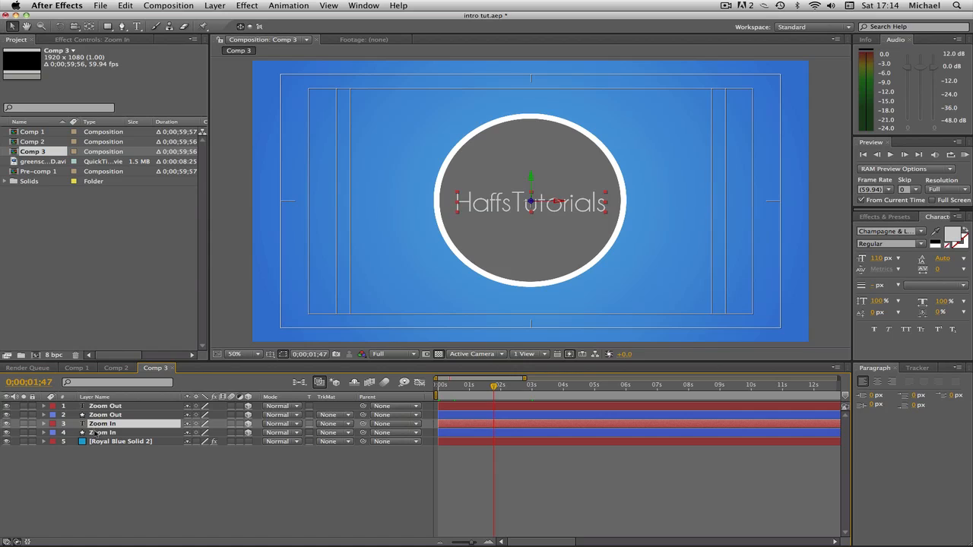
{"action": "left_click", "coordinate": [96, 433]}
{"action": "left_click", "coordinate": [116, 427], "text": "shift"}
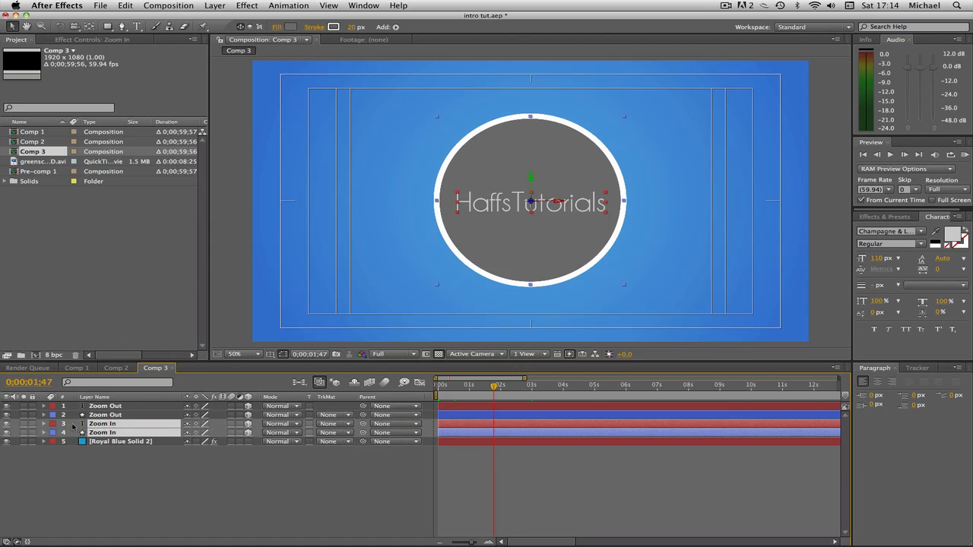
{"action": "left_click", "coordinate": [43, 423]}
{"action": "scroll", "coordinate": [245, 484], "scroll_direction": "down", "scroll_amount": 3}
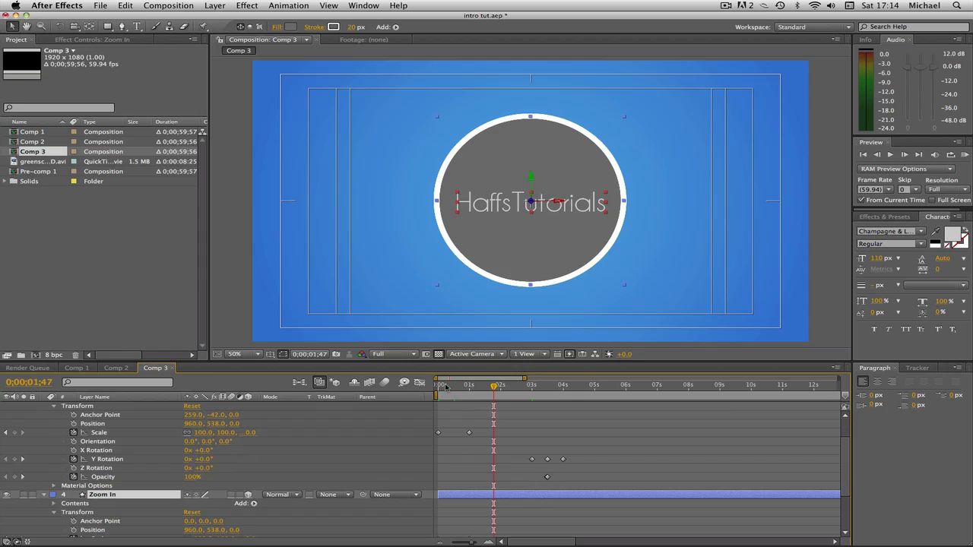
Hide both Zoom Out layers and return the current time to the start of the composition.
{"action": "scroll", "coordinate": [385, 413], "scroll_direction": "up", "scroll_amount": 2}
{"action": "left_click_drag", "start_coordinate": [6, 415], "coordinate": [6, 406]}
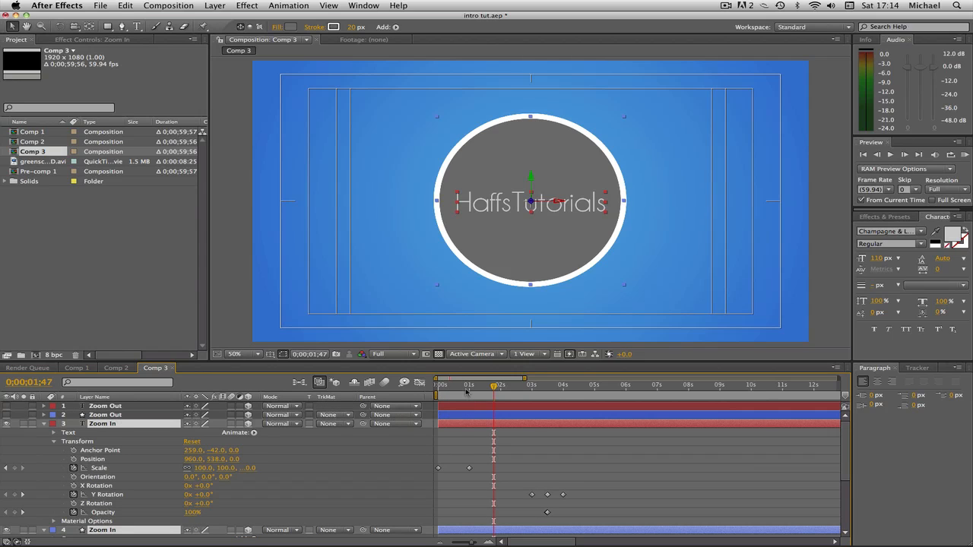
{"action": "left_click_drag", "start_coordinate": [468, 387], "coordinate": [422, 384]}
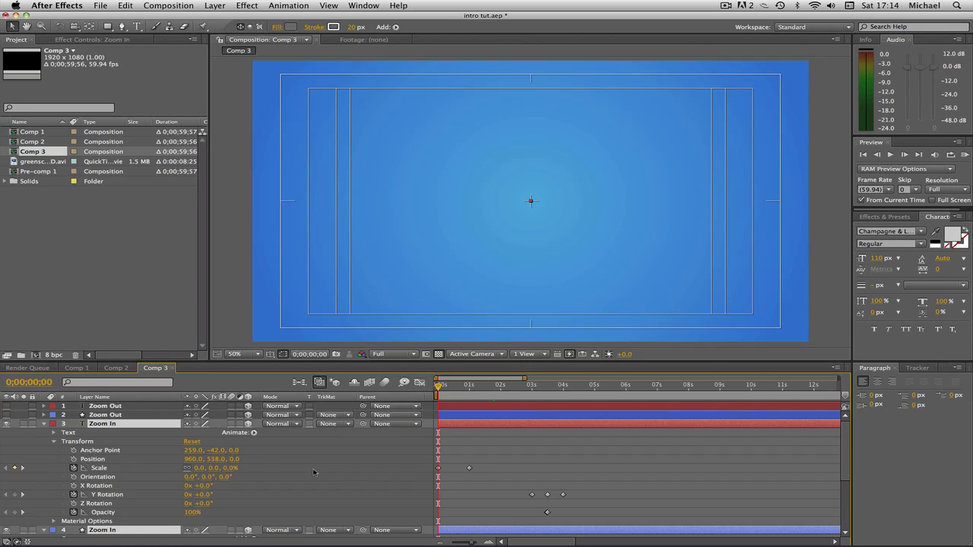
Set the current time to exactly 0;00;01;00 to inspect the second Scale keyframe of the Zoom In layers.
{"action": "left_click", "coordinate": [469, 386]}
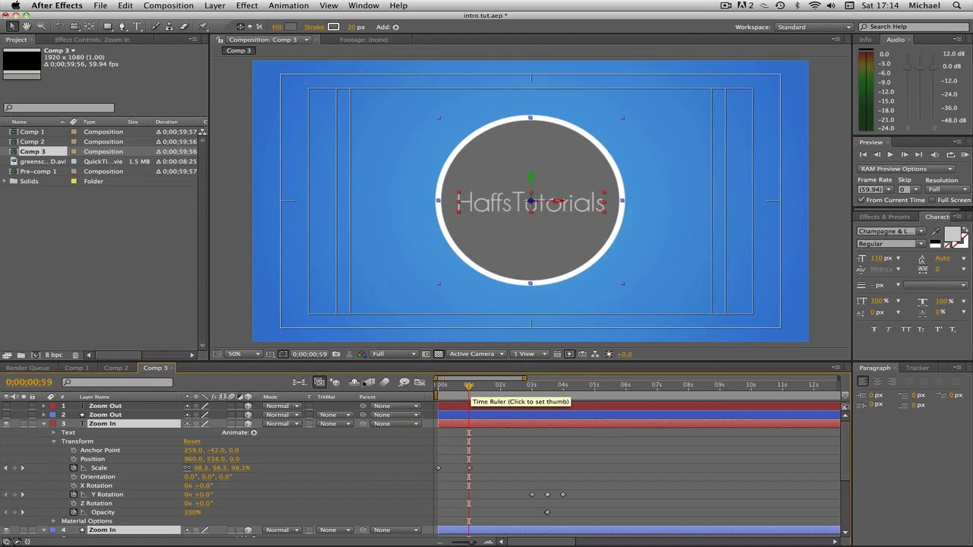
{"action": "left_click", "coordinate": [45, 384]}
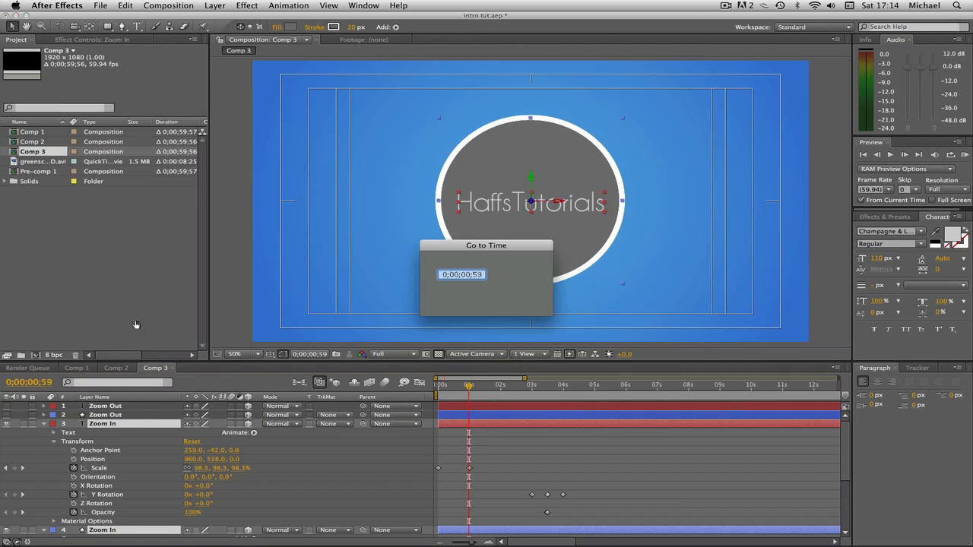
{"action": "left_click", "coordinate": [479, 275]}
{"action": "key", "text": "Right"}
{"action": "key", "text": "BackSpace"}
{"action": "key", "text": "BackSpace"}
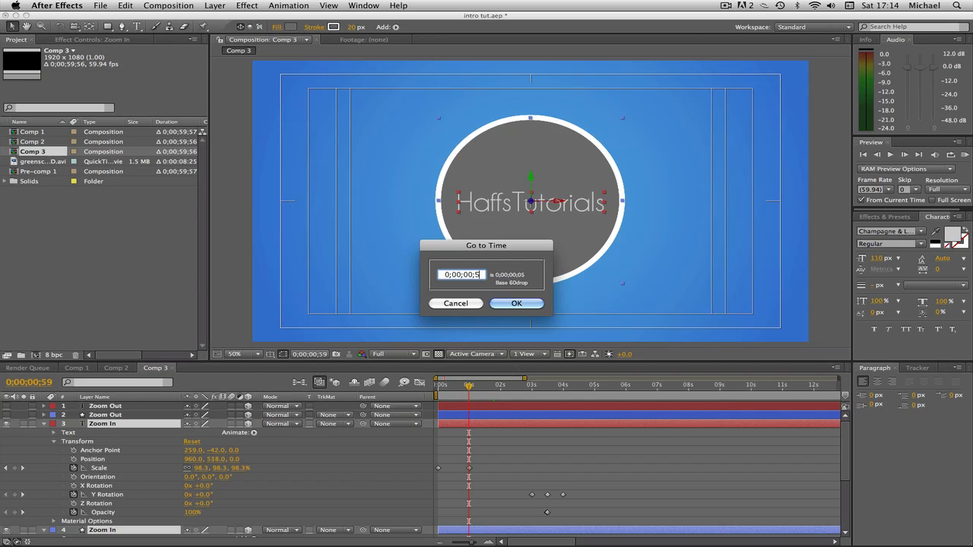
{"action": "type", "text": "00"}
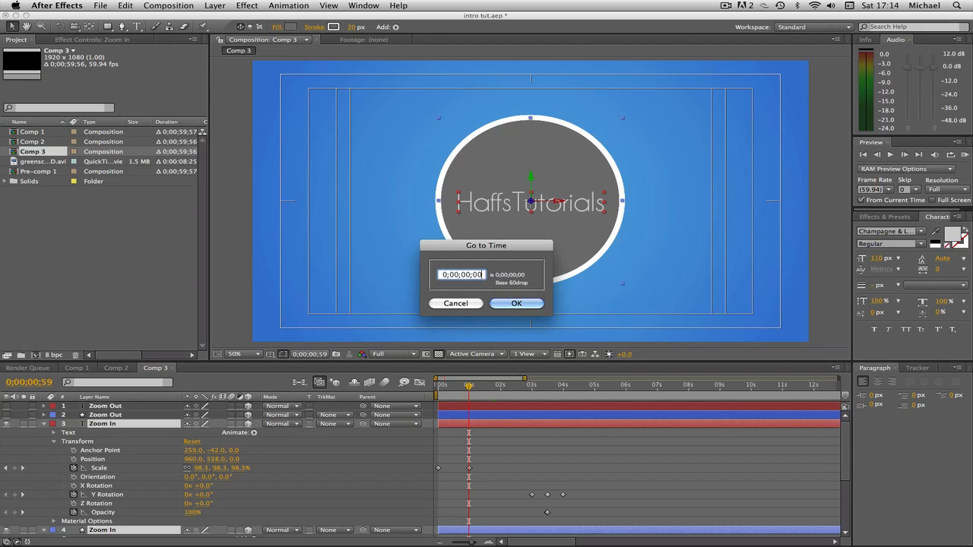
{"action": "left_click", "coordinate": [472, 276]}
{"action": "key", "text": "BackSpace"}
{"action": "type", "text": "1"}
{"action": "key", "text": "Return"}
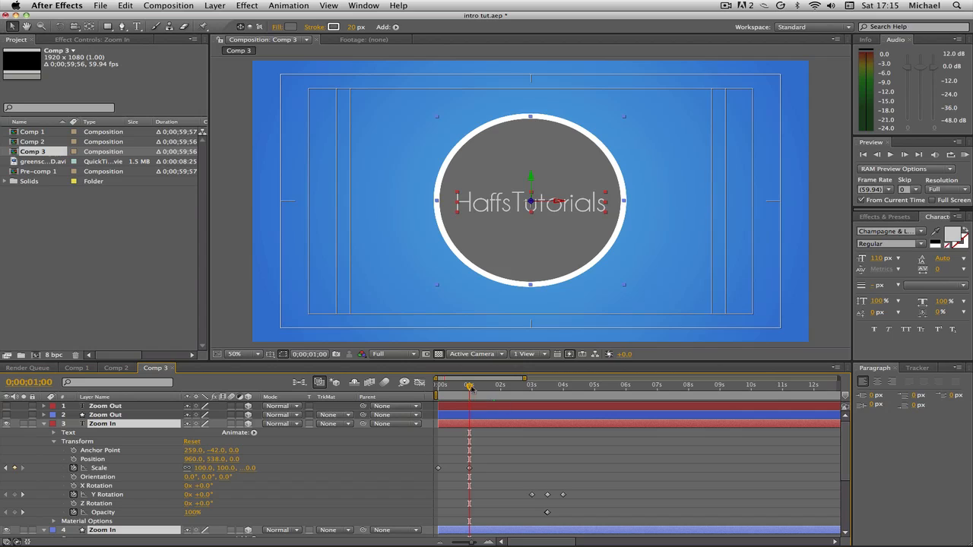
Examine the Zoom In Y Rotation and Opacity keyframes at 0;00;03;00 and 0;00;03;30, stepping one frame back and forth around the latter.
{"action": "left_click_drag", "start_coordinate": [470, 386], "coordinate": [529, 383]}
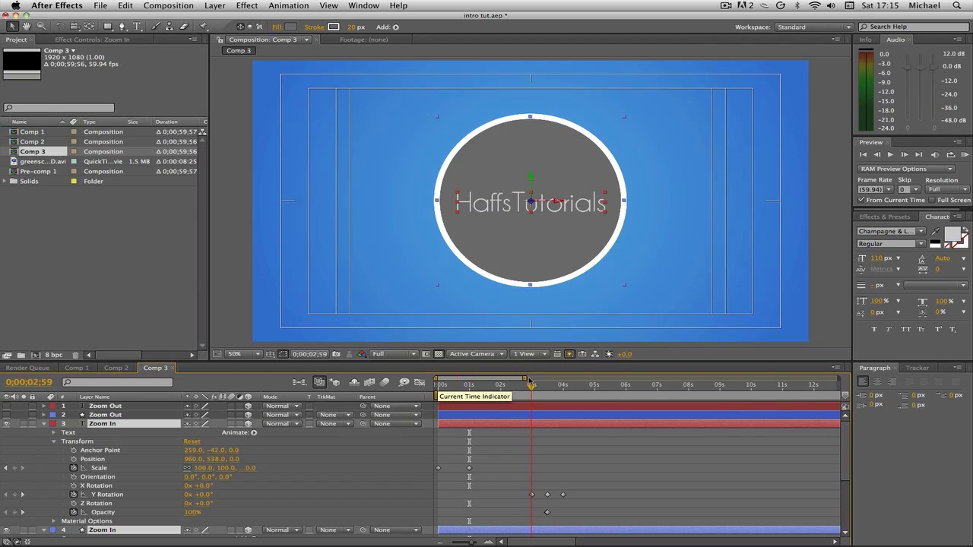
{"action": "left_click", "coordinate": [531, 384]}
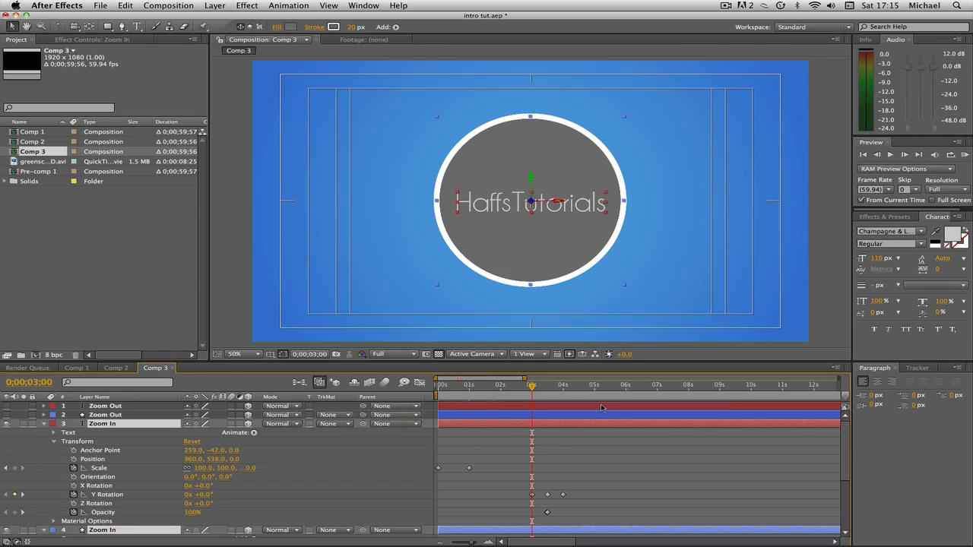
{"action": "left_click", "coordinate": [545, 389]}
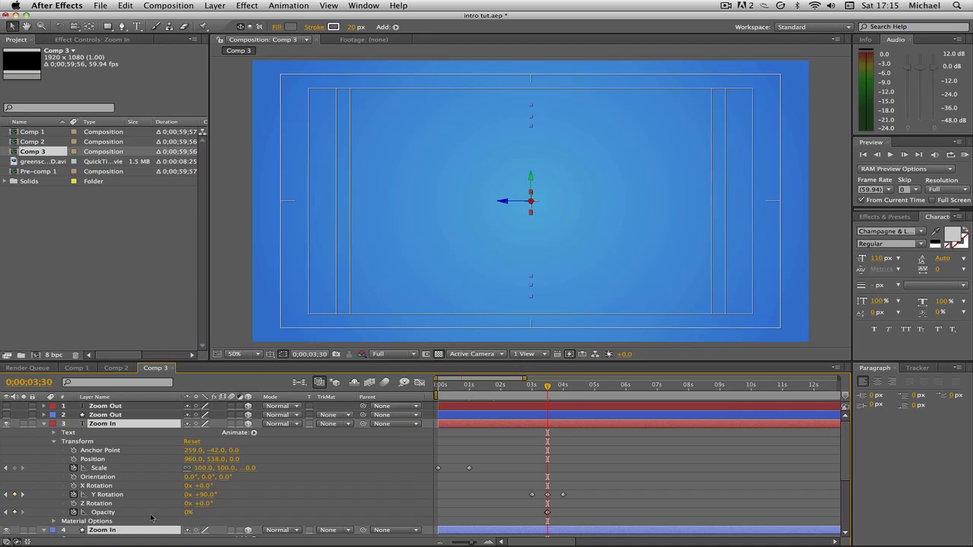
{"action": "left_click", "coordinate": [878, 155]}
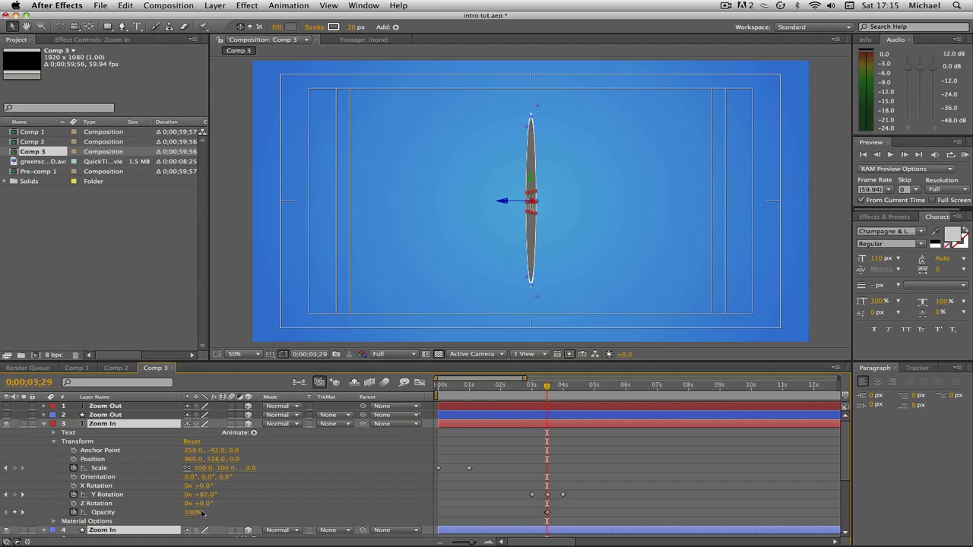
{"action": "left_click", "coordinate": [904, 155]}
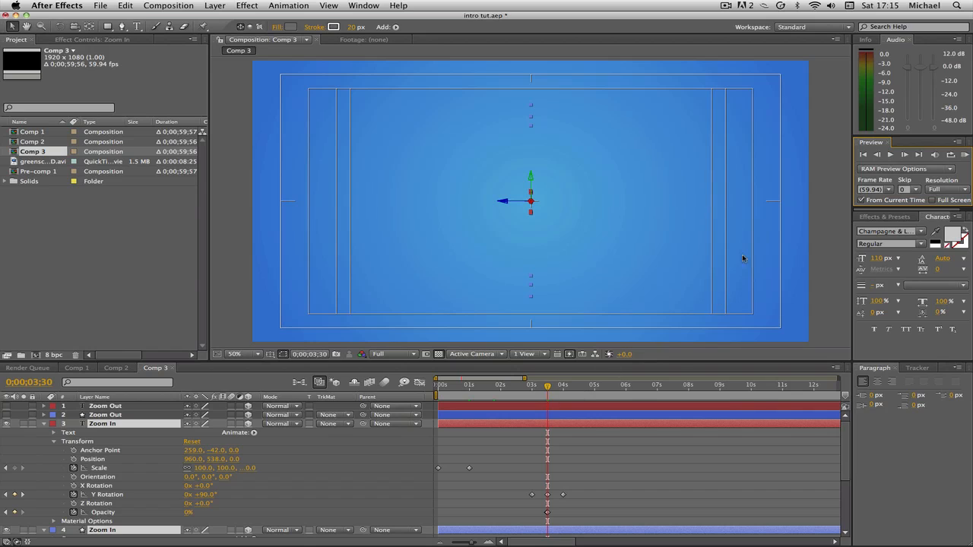
{"action": "left_click", "coordinate": [876, 154]}
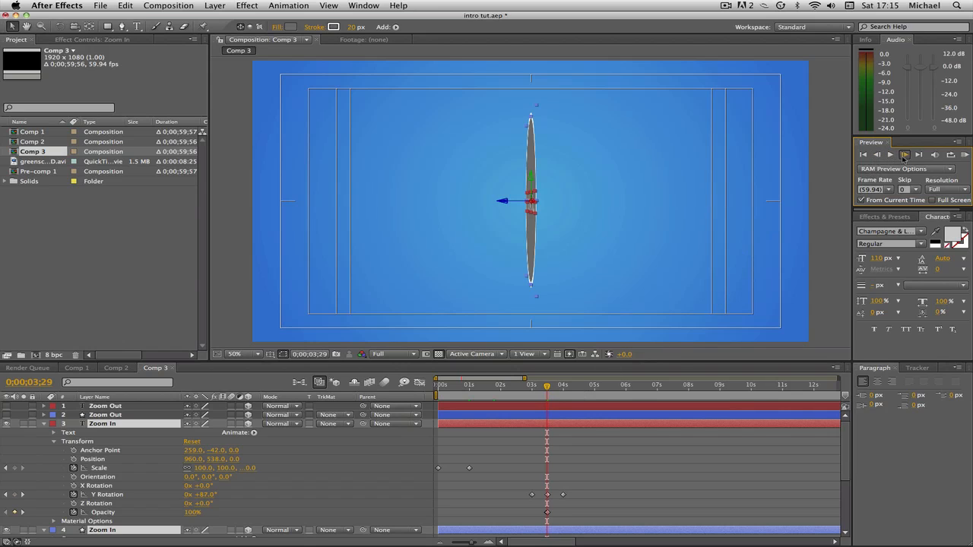
{"action": "left_click", "coordinate": [904, 155]}
Check the last Zoom In Y Rotation keyframe at 0;00;04;00, scrub back through the flip and return to the start.
{"action": "left_click", "coordinate": [563, 386]}
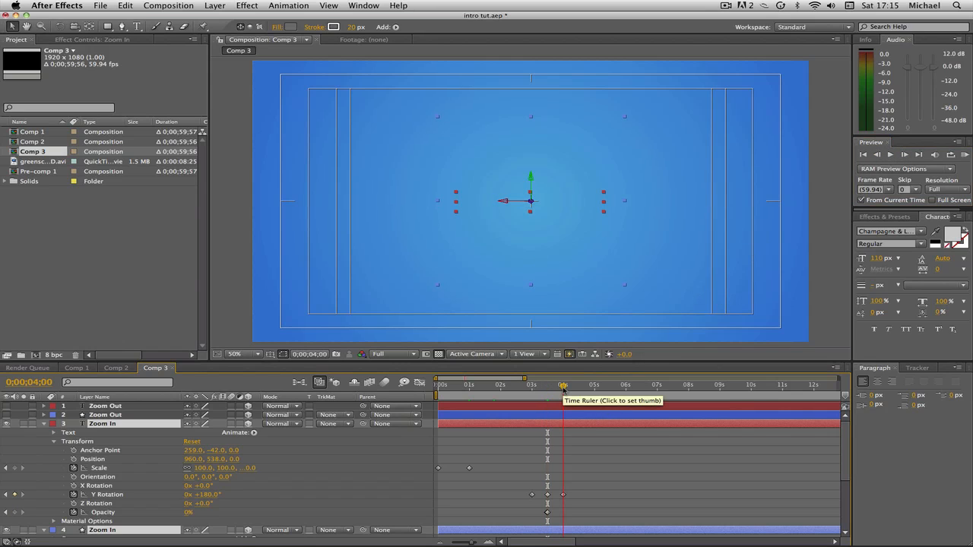
{"action": "left_click_drag", "start_coordinate": [564, 388], "coordinate": [564, 386]}
{"action": "left_click", "coordinate": [876, 154]}
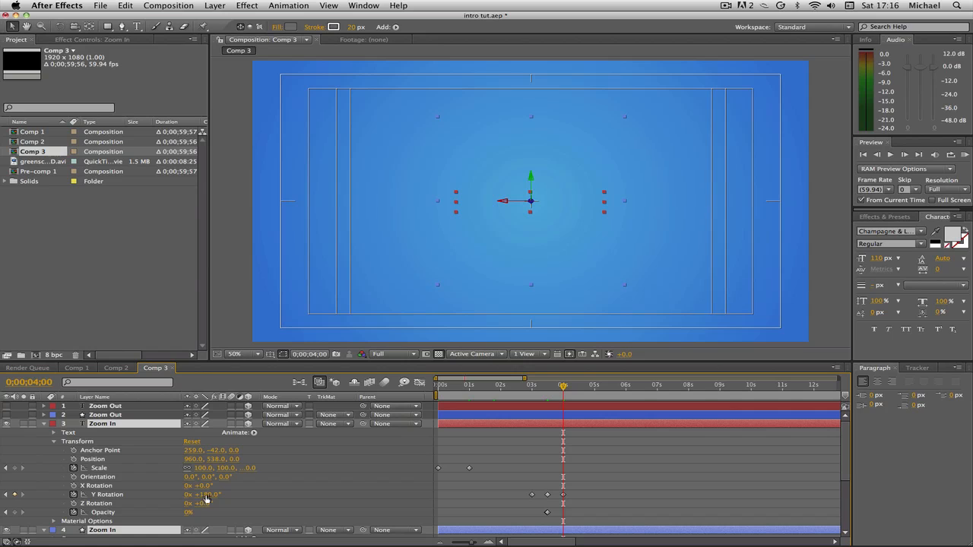
{"action": "left_click", "coordinate": [539, 386]}
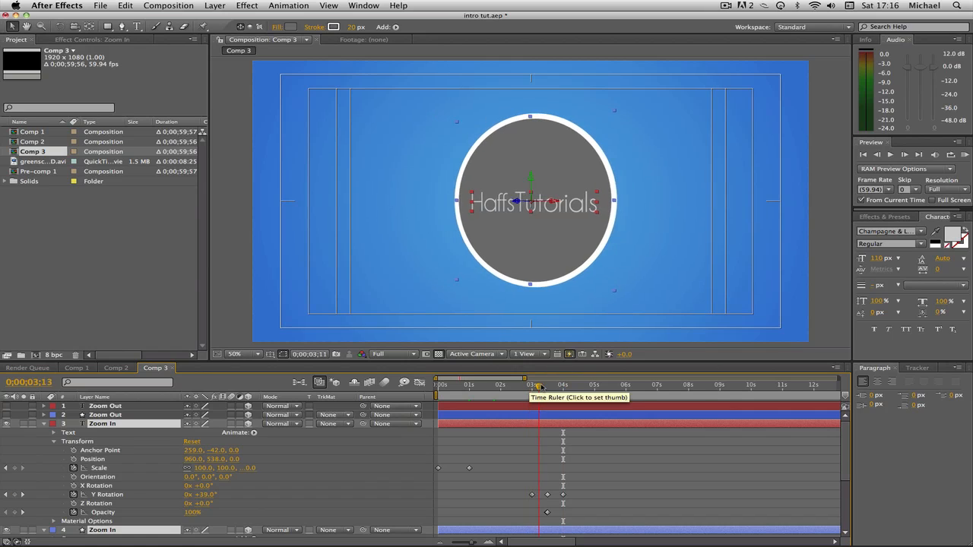
{"action": "left_click_drag", "start_coordinate": [539, 386], "coordinate": [435, 386]}
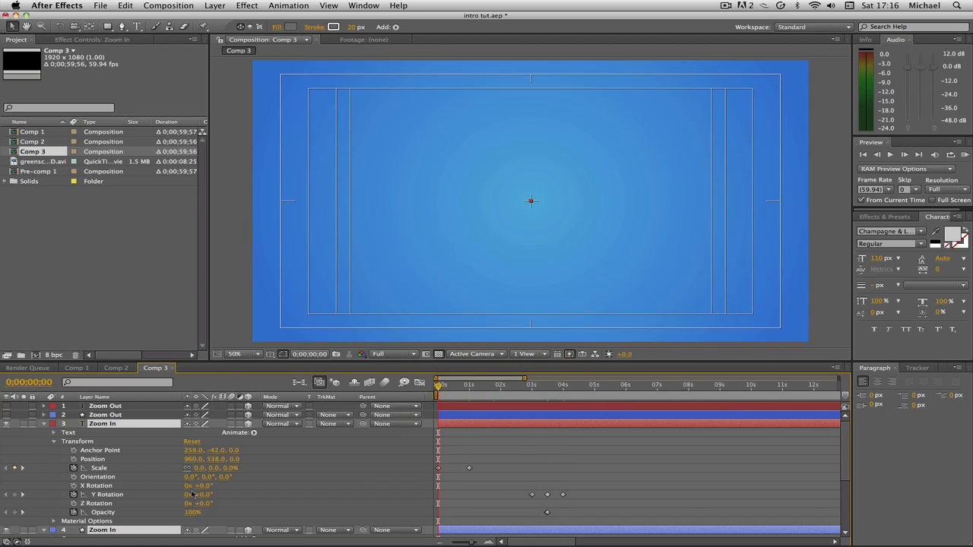
Collapse the properties of both Zoom In layers and deselect them.
{"action": "scroll", "coordinate": [91, 452], "scroll_direction": "down", "scroll_amount": 1}
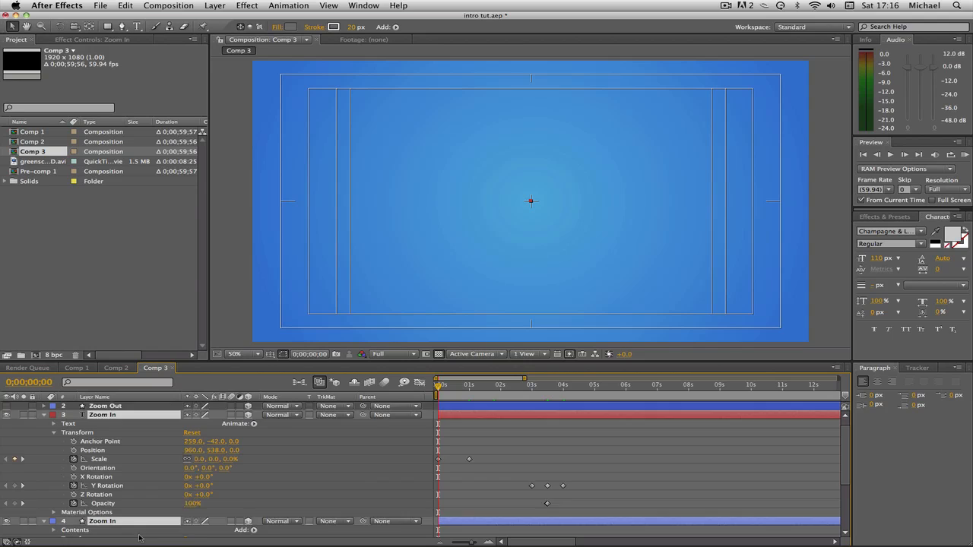
{"action": "scroll", "coordinate": [64, 450], "scroll_direction": "up", "scroll_amount": 1}
{"action": "left_click", "coordinate": [44, 425]}
{"action": "left_click", "coordinate": [75, 453]}
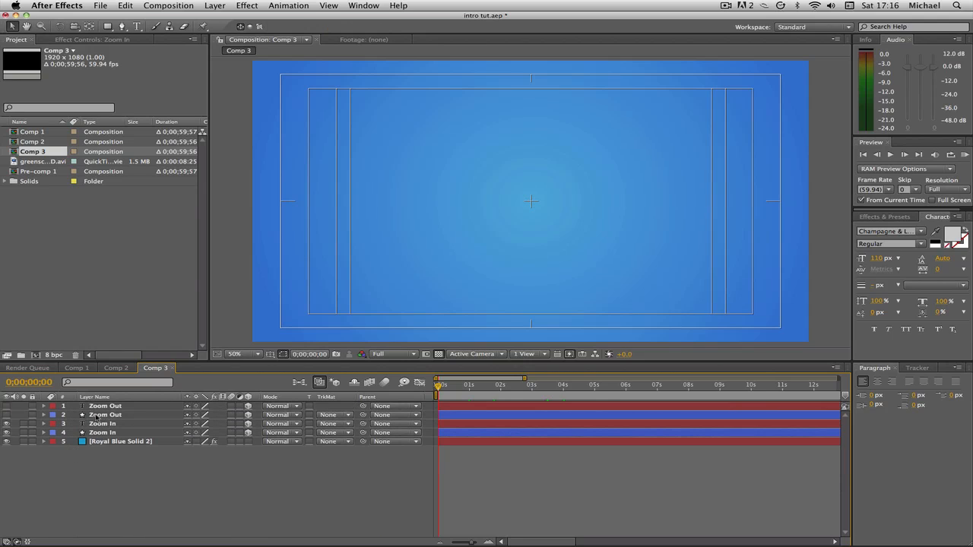
Select both Zoom Out layers together and expand their Transform properties.
{"action": "left_click", "coordinate": [105, 415]}
{"action": "left_click", "coordinate": [106, 407], "text": "shift"}
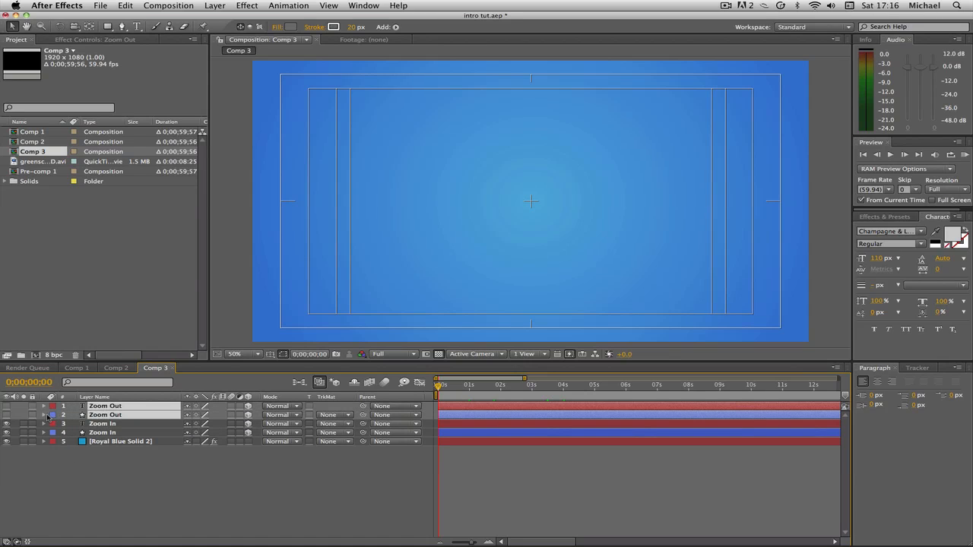
{"action": "left_click", "coordinate": [44, 415]}
{"action": "scroll", "coordinate": [68, 443], "scroll_direction": "down", "scroll_amount": 9}
{"action": "scroll", "coordinate": [79, 444], "scroll_direction": "up", "scroll_amount": 9}
{"action": "scroll", "coordinate": [490, 482], "scroll_direction": "down", "scroll_amount": 1}
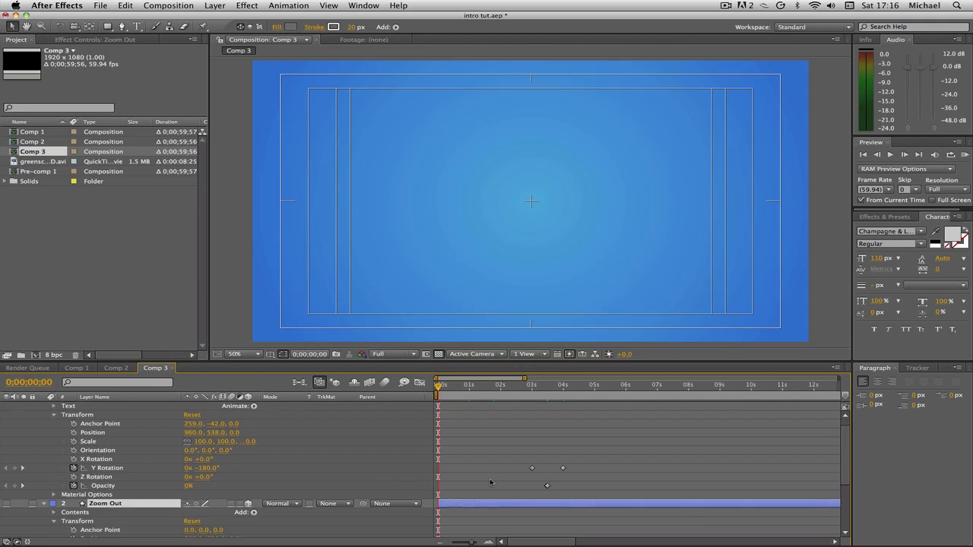
{"action": "scroll", "coordinate": [491, 483], "scroll_direction": "down", "scroll_amount": 1}
Set the current time to exactly 0;00;03;00, at the first Zoom Out Y Rotation keyframe.
{"action": "left_click", "coordinate": [532, 384]}
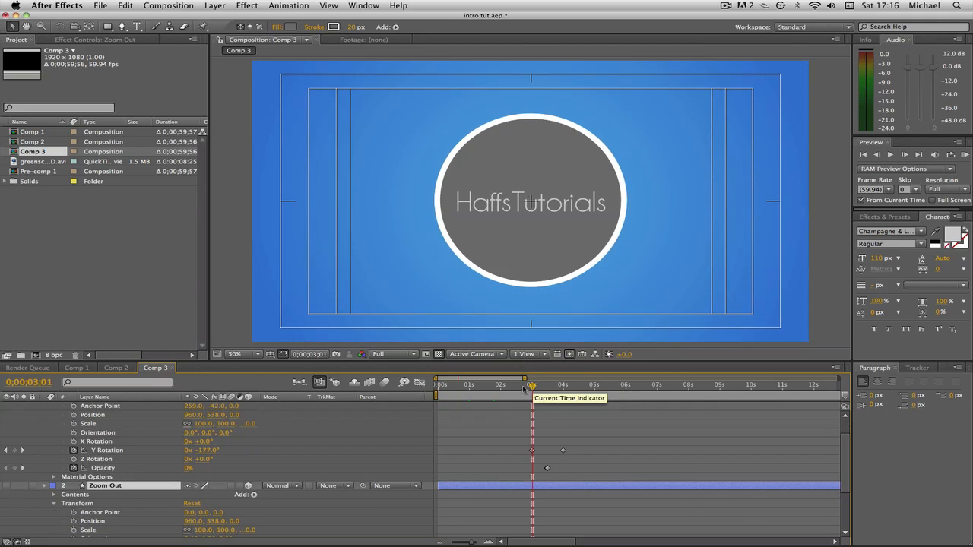
{"action": "left_click", "coordinate": [34, 382]}
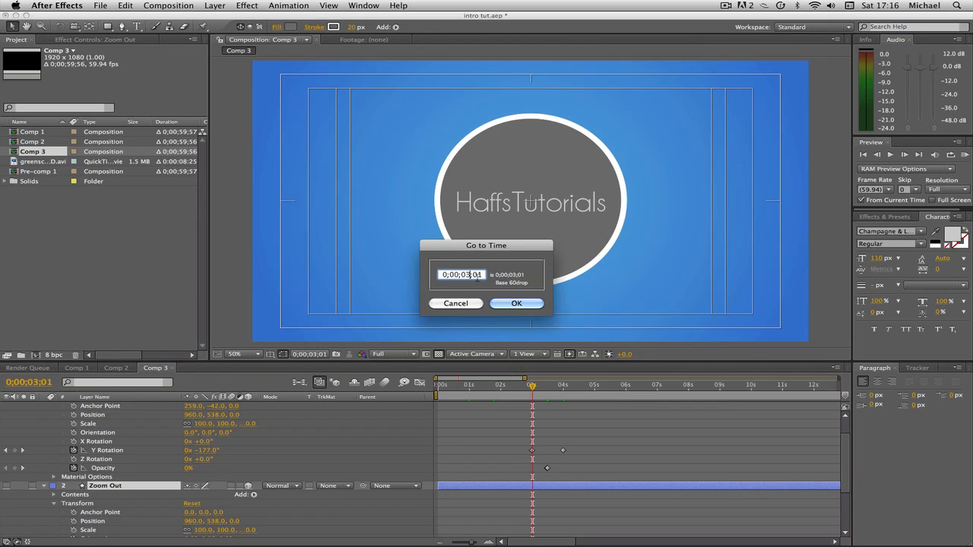
{"action": "key", "text": "BackSpace"}
{"action": "type", "text": "-"}
{"action": "key", "text": "BackSpace"}
{"action": "type", "text": "0"}
{"action": "key", "text": "Return"}
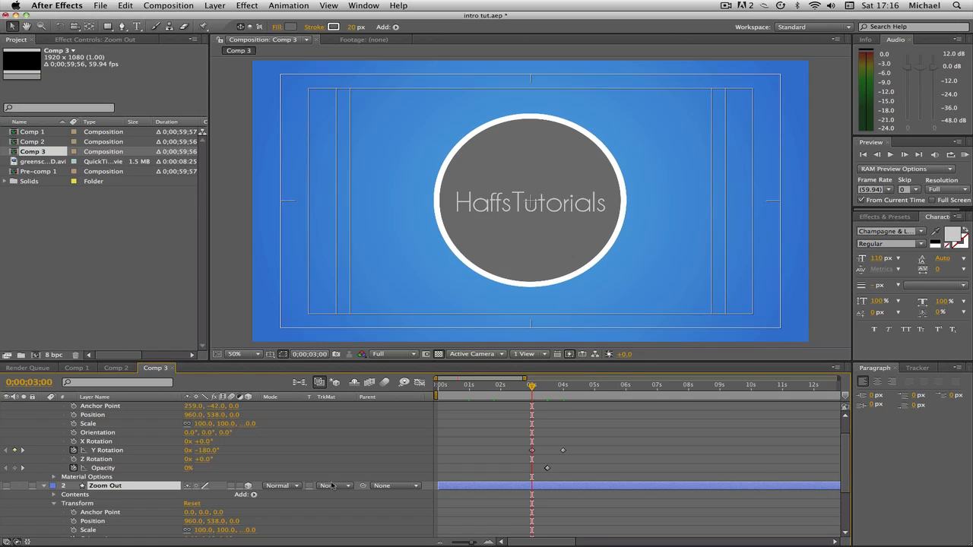
Check the top Zoom Out layer's Y Rotation and Opacity around the halfway keyframes at 0;00;03;29 and 0;00;03;30, stepping frame by frame.
{"action": "scroll", "coordinate": [273, 479], "scroll_direction": "up", "scroll_amount": 2}
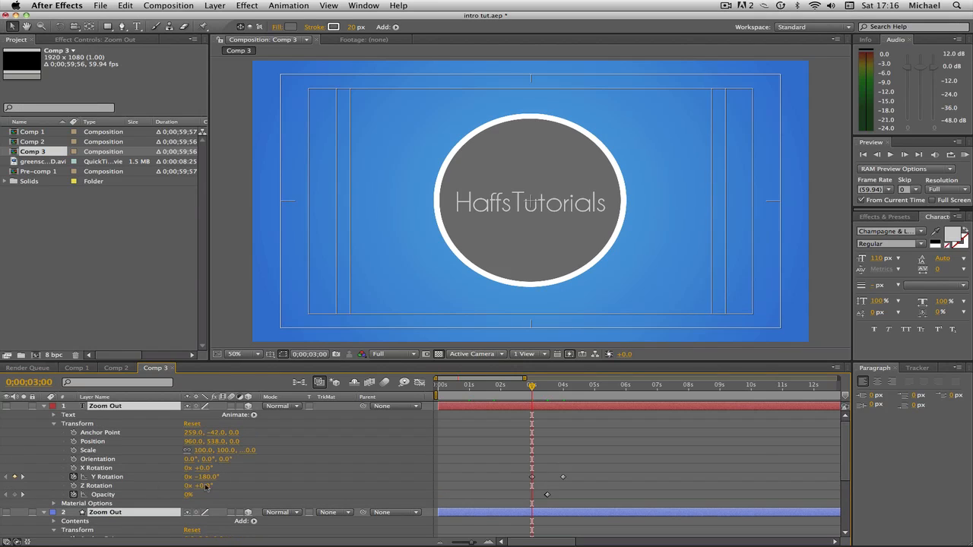
{"action": "left_click_drag", "start_coordinate": [201, 478], "coordinate": [215, 479]}
{"action": "left_click", "coordinate": [545, 385]}
{"action": "left_click", "coordinate": [548, 385]}
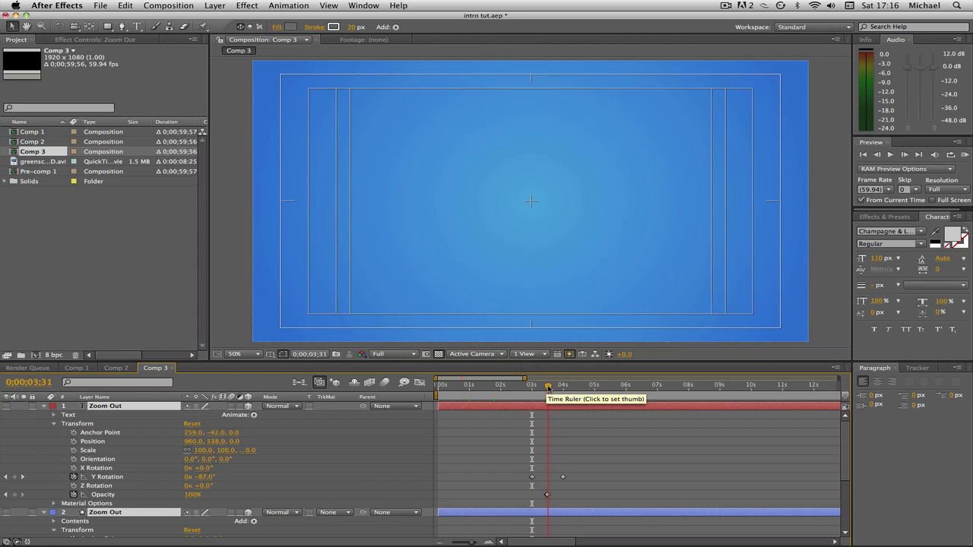
{"action": "left_click", "coordinate": [876, 154]}
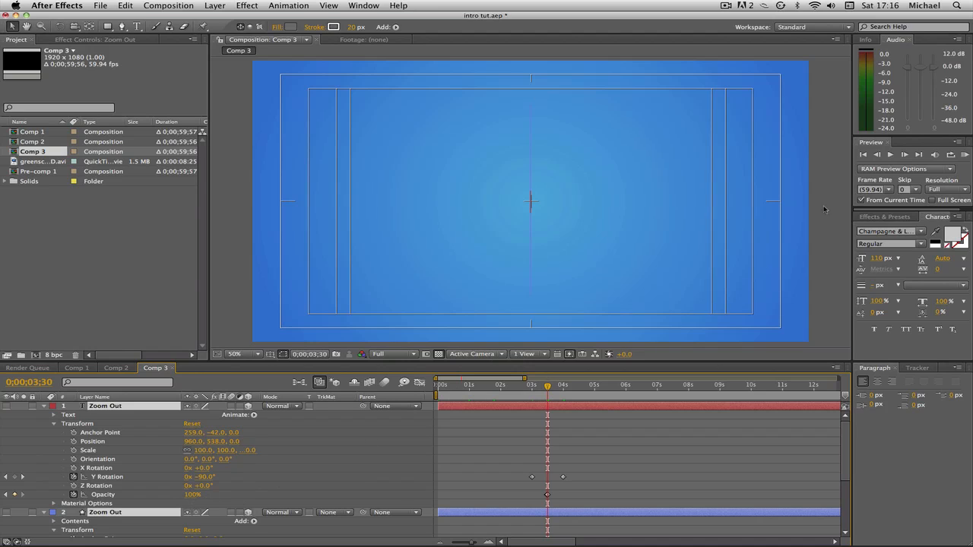
{"action": "left_click", "coordinate": [878, 154]}
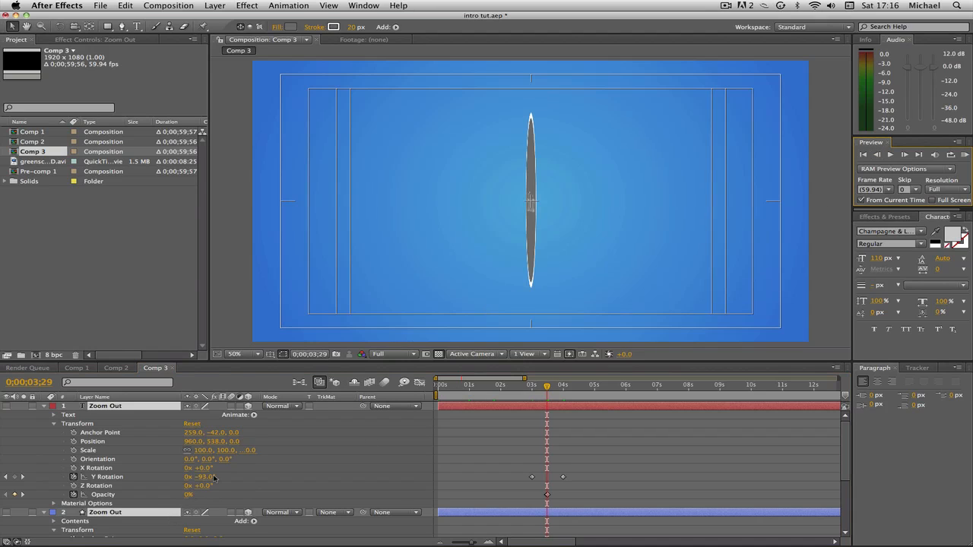
Move to the last Zoom Out Y Rotation keyframe at 0;00;04;00 and make both Zoom Out layers visible.
{"action": "left_click", "coordinate": [563, 388]}
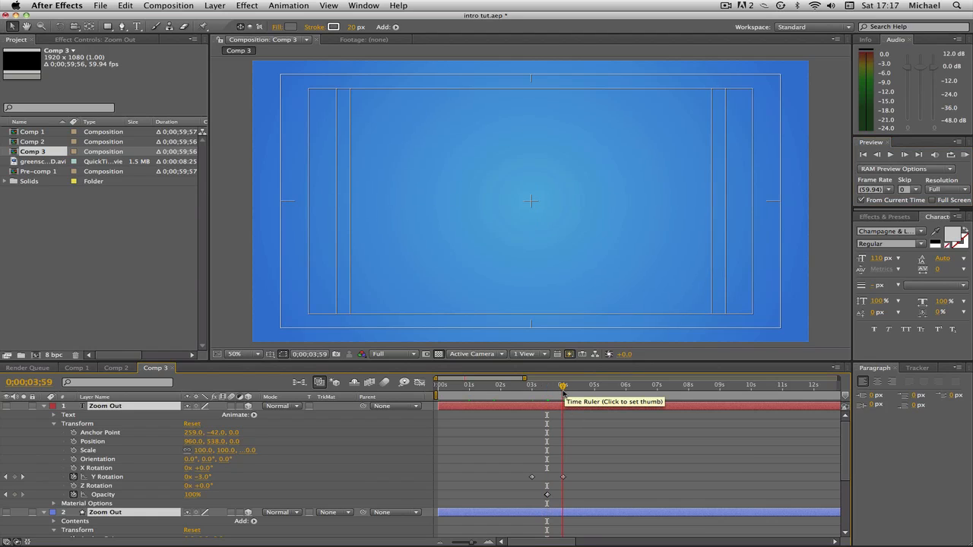
{"action": "left_click_drag", "start_coordinate": [563, 393], "coordinate": [564, 393]}
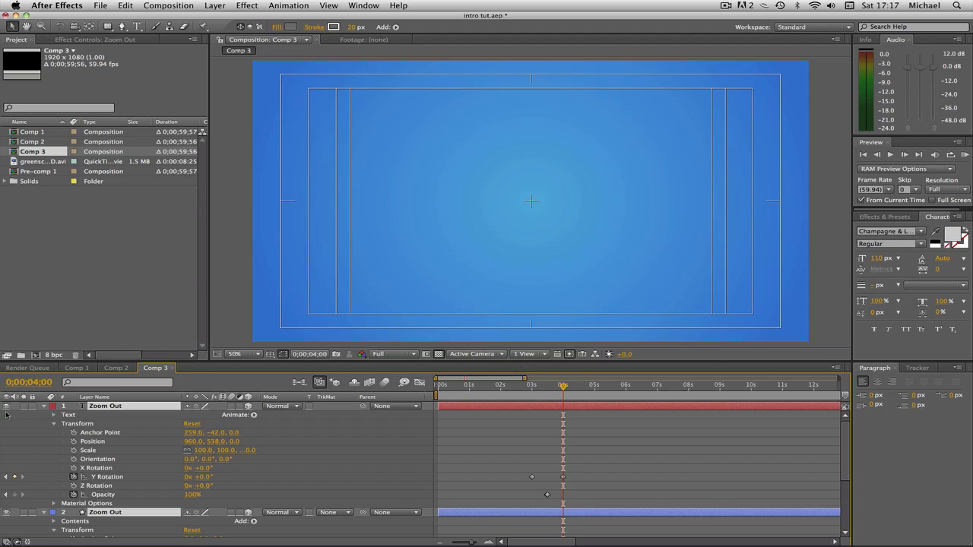
{"action": "scroll", "coordinate": [54, 493], "scroll_direction": "down", "scroll_amount": 5}
{"action": "scroll", "coordinate": [54, 492], "scroll_direction": "up", "scroll_amount": 6}
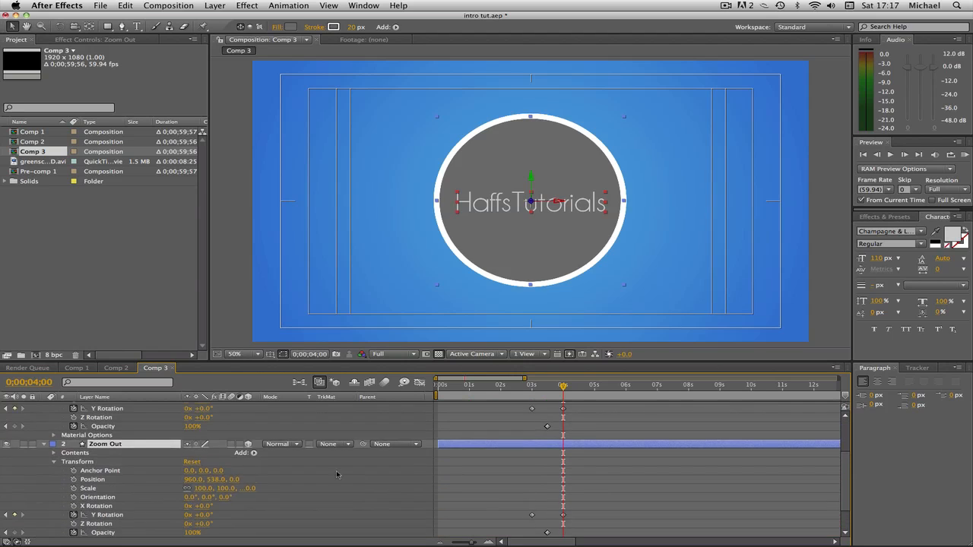
Scrub back to 0;00;02;54, hide both Zoom In layers and deselect all layers.
{"action": "left_click_drag", "start_coordinate": [543, 386], "coordinate": [530, 386]}
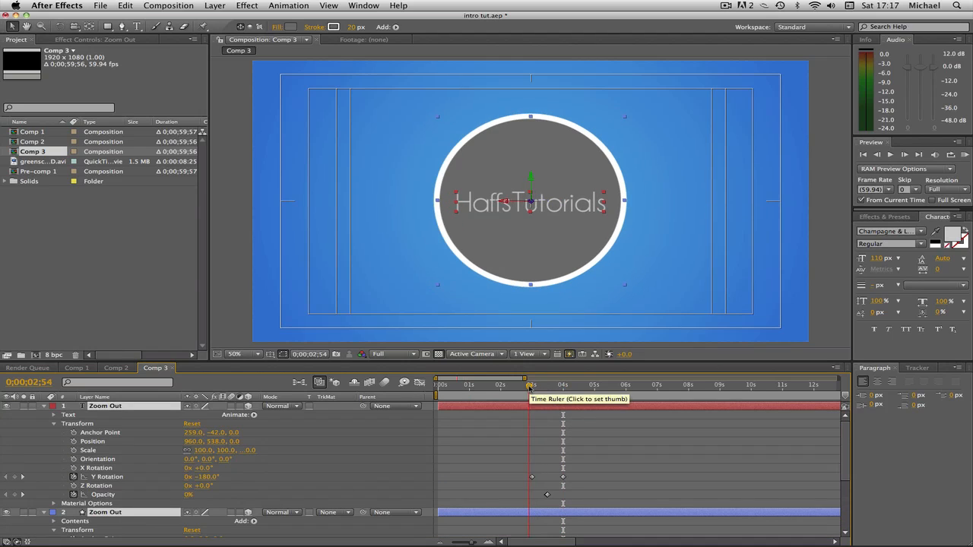
{"action": "scroll", "coordinate": [47, 505], "scroll_direction": "down", "scroll_amount": 7}
{"action": "left_click", "coordinate": [6, 516]}
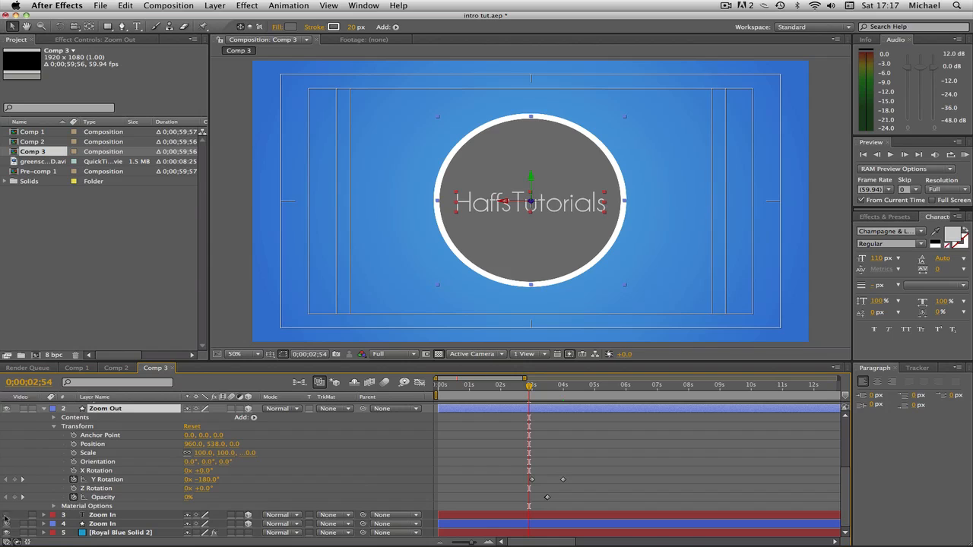
{"action": "left_click", "coordinate": [6, 524]}
{"action": "scroll", "coordinate": [7, 524], "scroll_direction": "up", "scroll_amount": 7}
{"action": "left_click", "coordinate": [502, 443]}
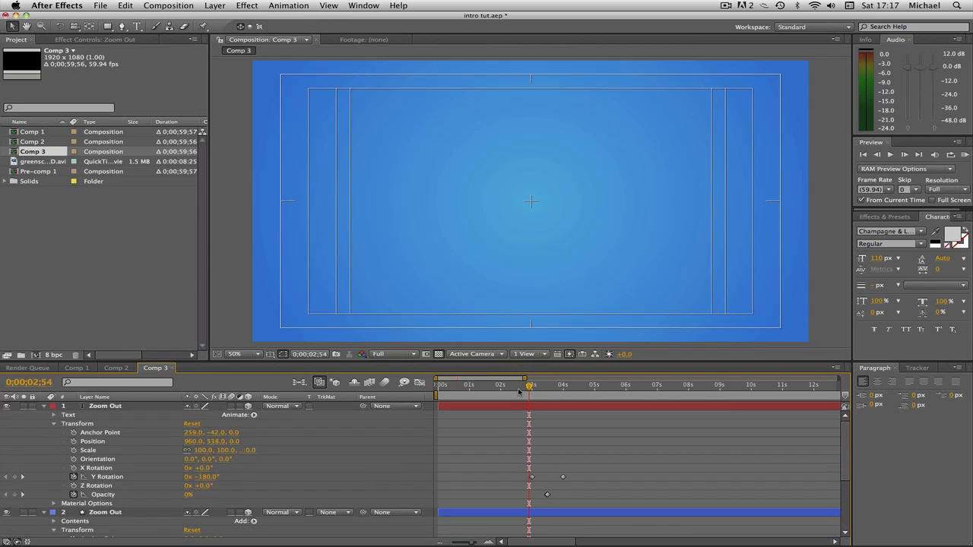
Step frame by frame through the Zoom Out Opacity switch from 0;00;03;29 to 0;00;03;31, then scrub back to 0;00;02;12.
{"action": "left_click_drag", "start_coordinate": [529, 386], "coordinate": [545, 381]}
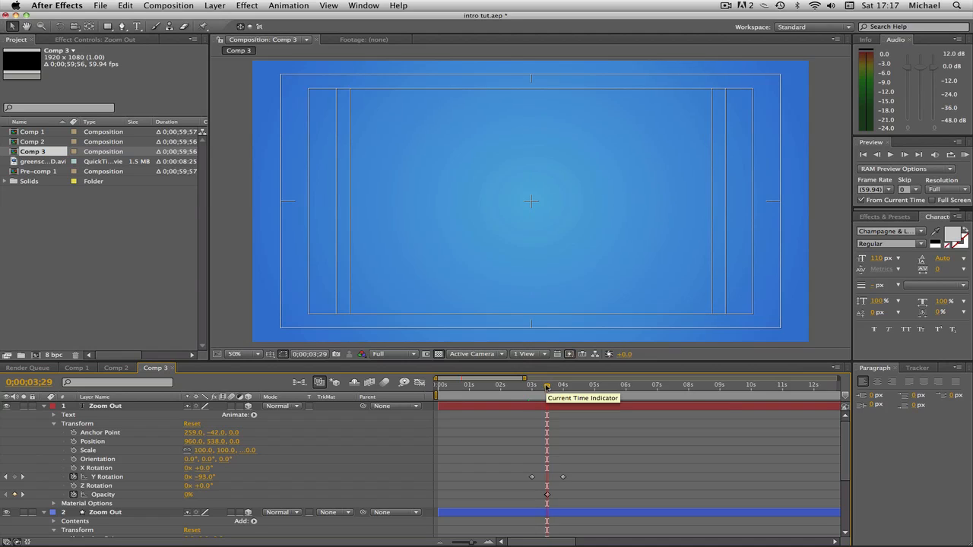
{"action": "key", "text": "Page_Up"}
{"action": "key", "text": "Page_Down"}
{"action": "key", "text": "Page_Down"}
{"action": "key", "text": "Page_Down"}
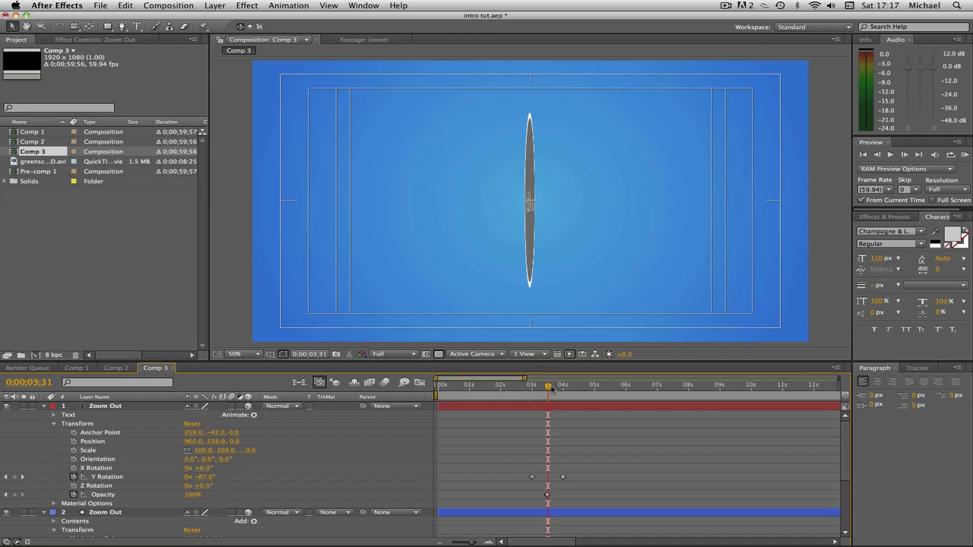
{"action": "left_click_drag", "start_coordinate": [551, 389], "coordinate": [507, 388]}
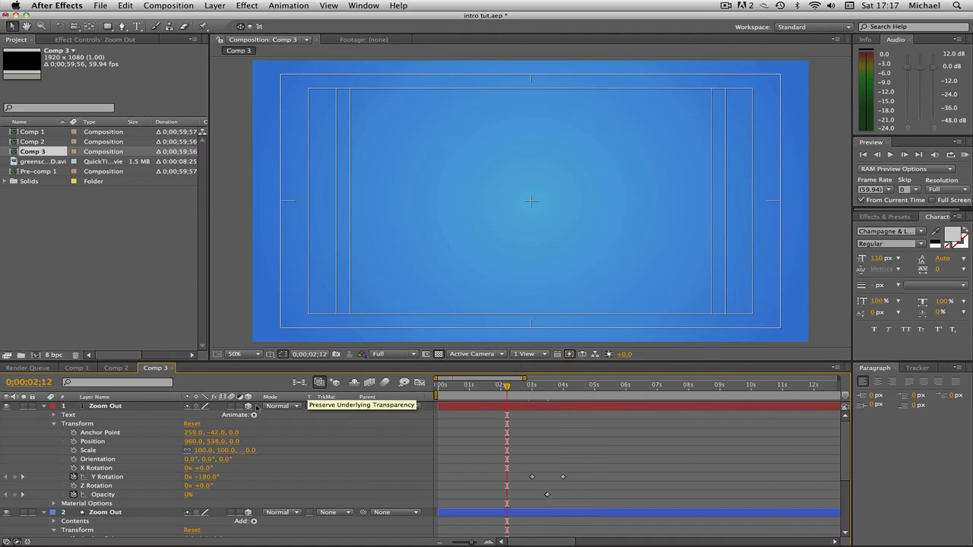
Replace the Zoom Out text layer's wording with "Enjoy" and move to 0;00;04;00 to view it.
{"action": "double_click", "coordinate": [106, 408]}
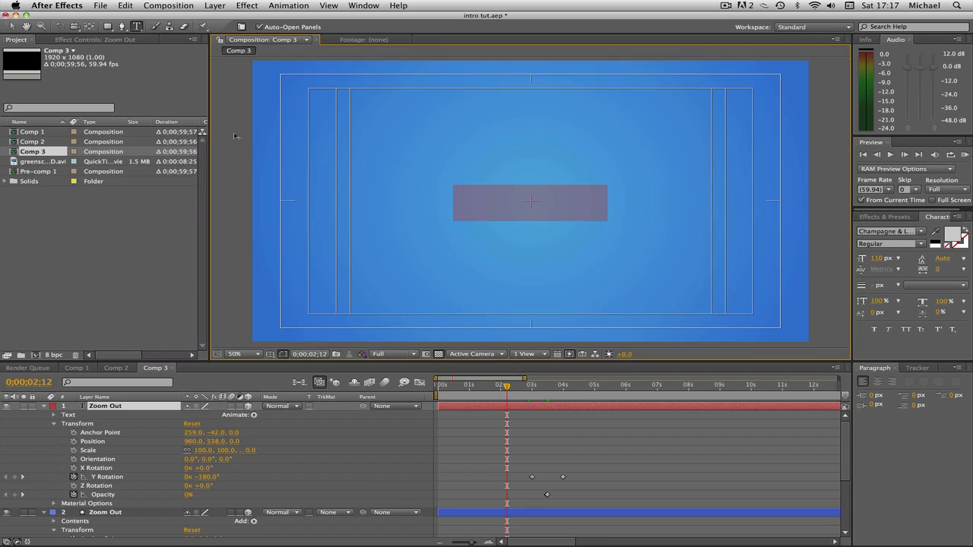
{"action": "key", "text": "BackSpace"}
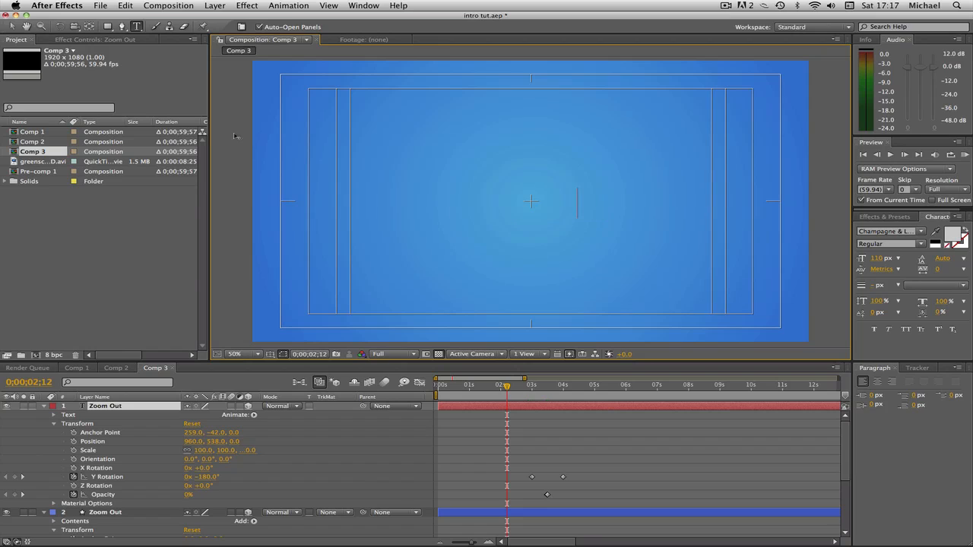
{"action": "left_click", "coordinate": [11, 26]}
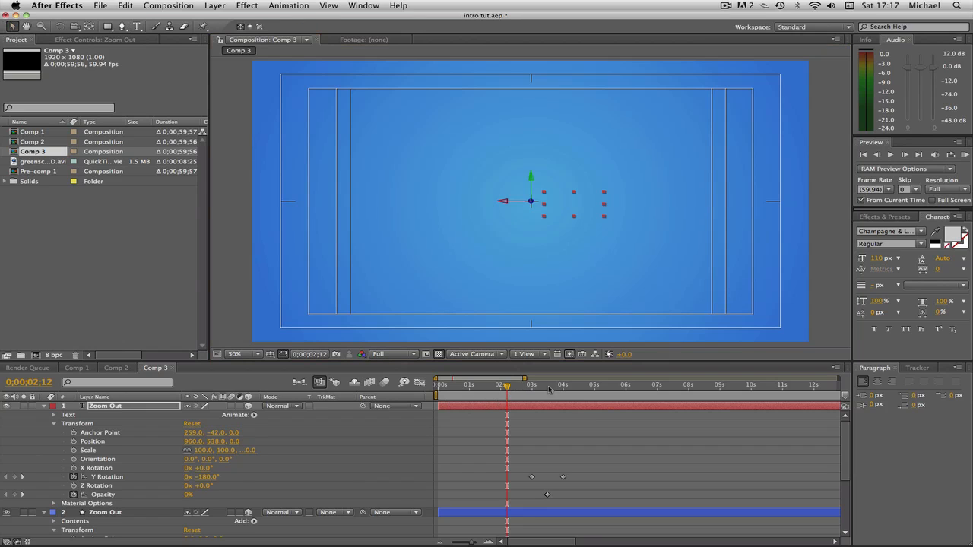
{"action": "mouse_move", "coordinate": [558, 392]}
{"action": "left_mouse_down"}
{"action": "mouse_move", "coordinate": [536, 391]}
{"action": "mouse_move", "coordinate": [562, 392]}
{"action": "left_mouse_up"}
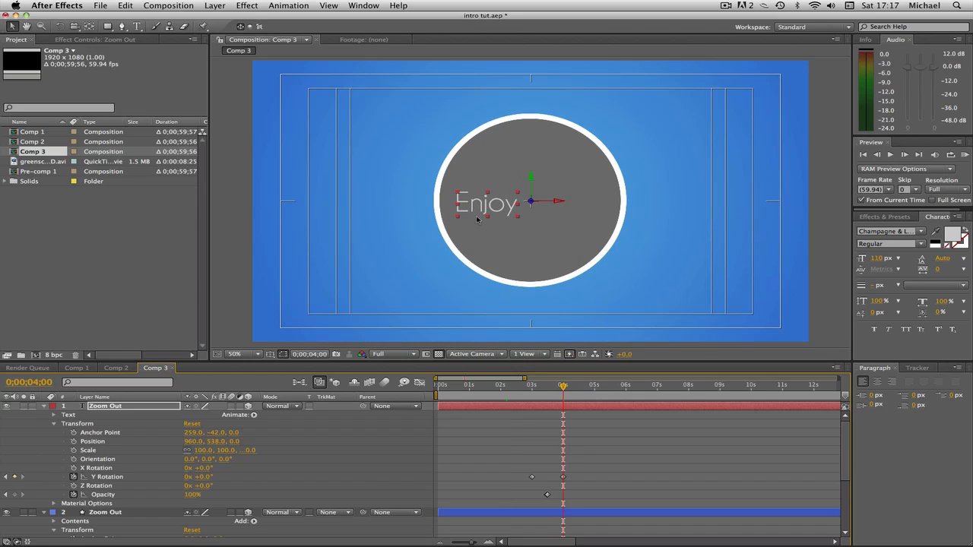
Centre the Enjoy text in the circle with Anchor Point 105.0, -30.0 and Position 960.0, 538.0, and scrub through the flip.
{"action": "left_click_drag", "start_coordinate": [488, 207], "coordinate": [529, 204]}
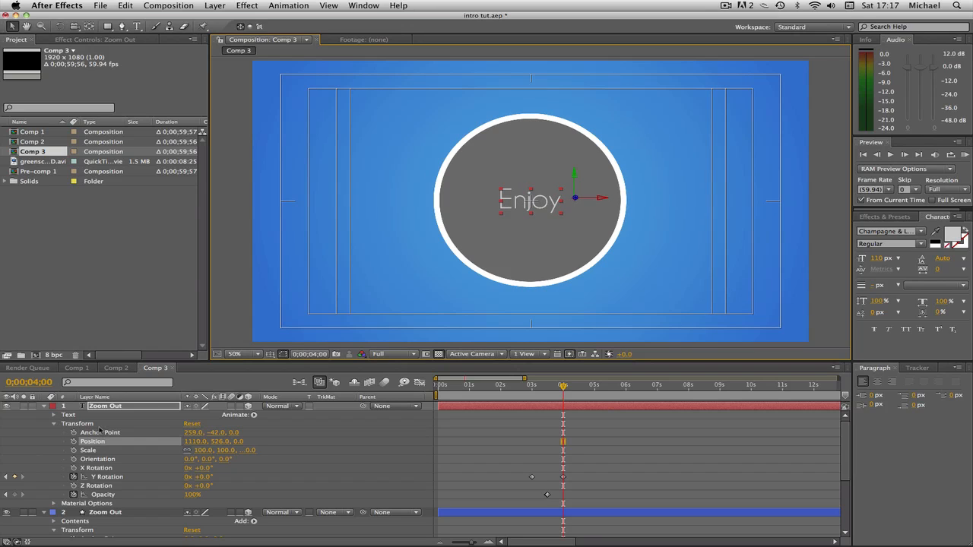
{"action": "left_click_drag", "start_coordinate": [218, 433], "coordinate": [114, 433]}
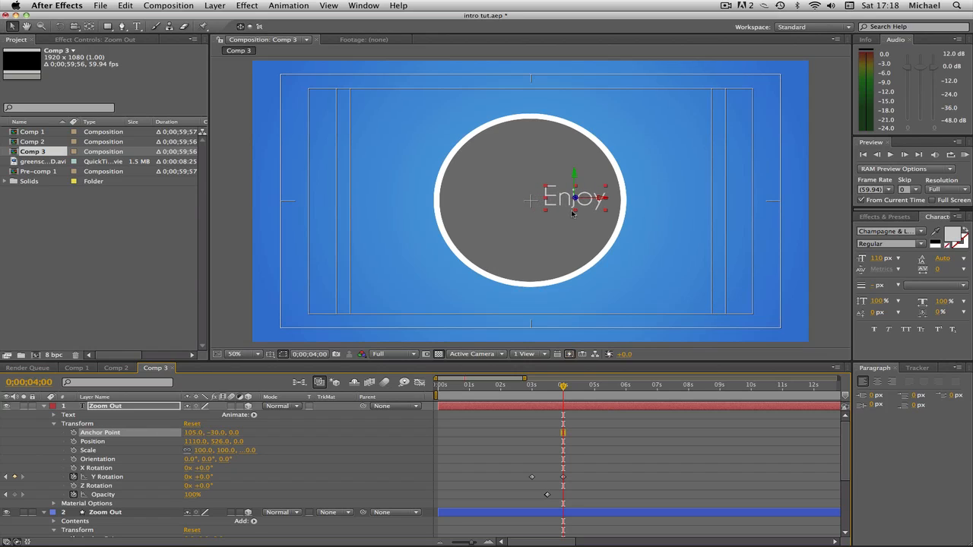
{"action": "left_click_drag", "start_coordinate": [568, 200], "coordinate": [524, 202]}
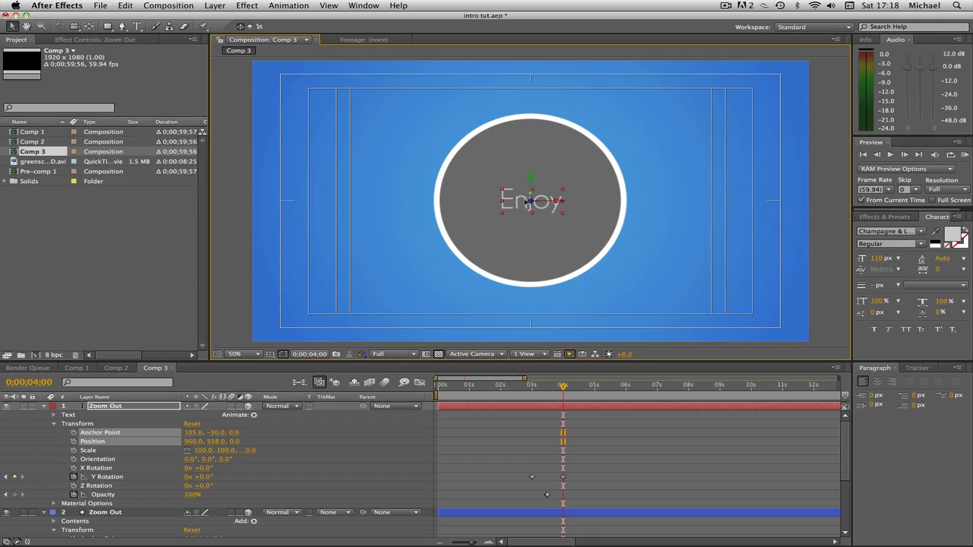
{"action": "left_click_drag", "start_coordinate": [528, 388], "coordinate": [567, 389]}
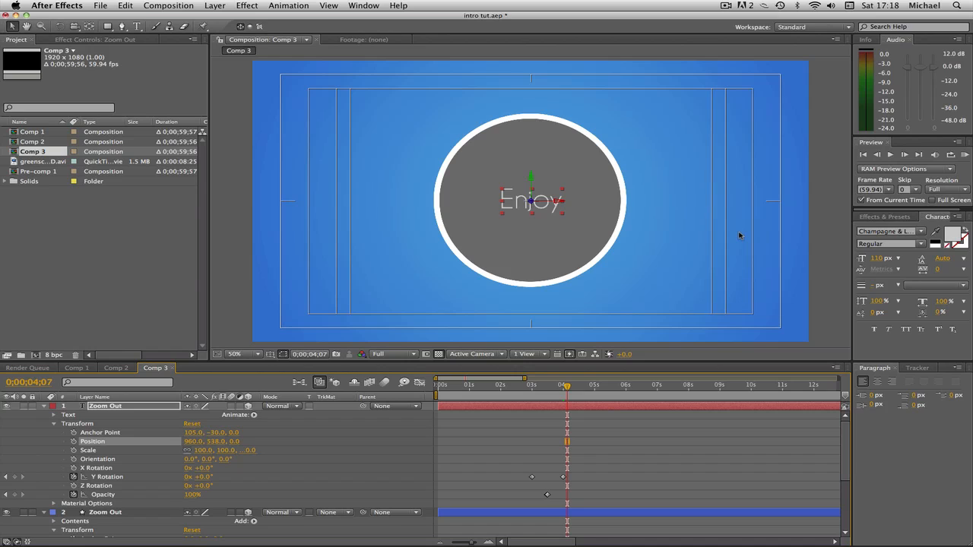
Deselect and collapse both Zoom Out layers, and move the current time to 0;00;04;45.
{"action": "left_click", "coordinate": [47, 408]}
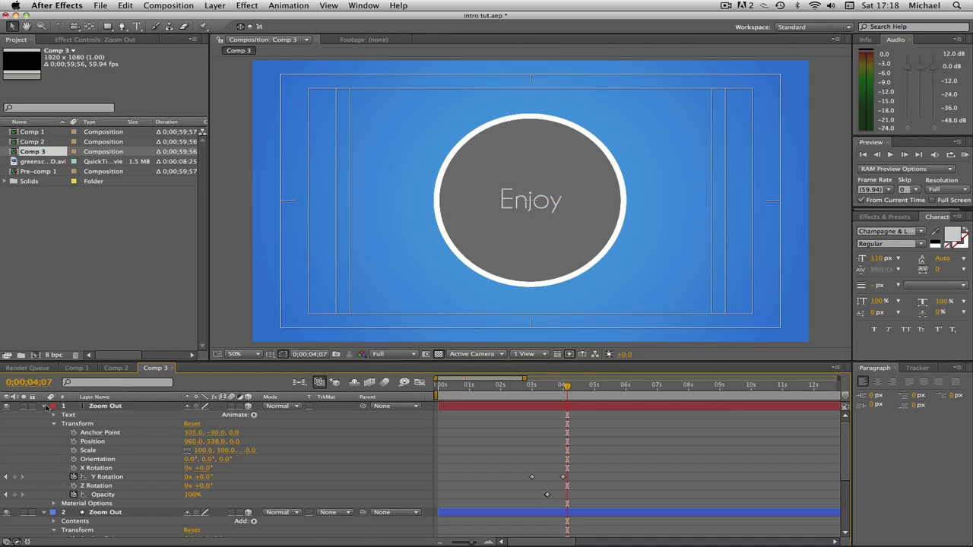
{"action": "left_click", "coordinate": [44, 406]}
{"action": "left_click", "coordinate": [44, 415]}
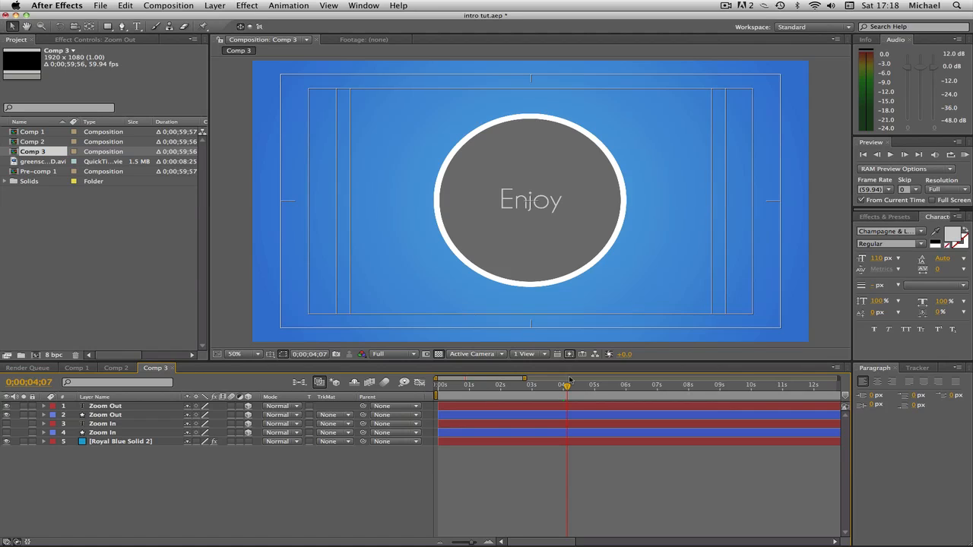
{"action": "left_click_drag", "start_coordinate": [568, 385], "coordinate": [587, 386]}
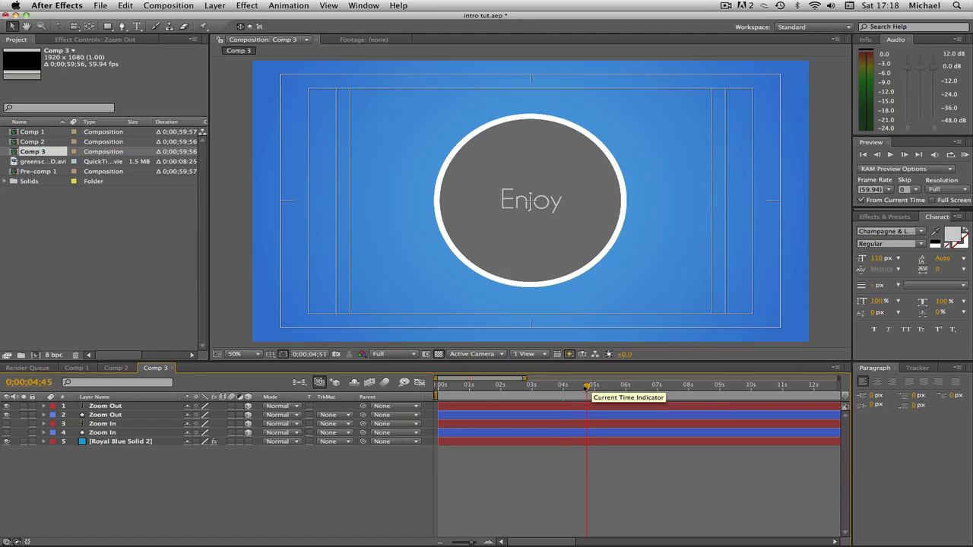
Expand the Zoom Out circle layer's Transform properties and select both Zoom Out layers.
{"action": "left_click", "coordinate": [43, 415]}
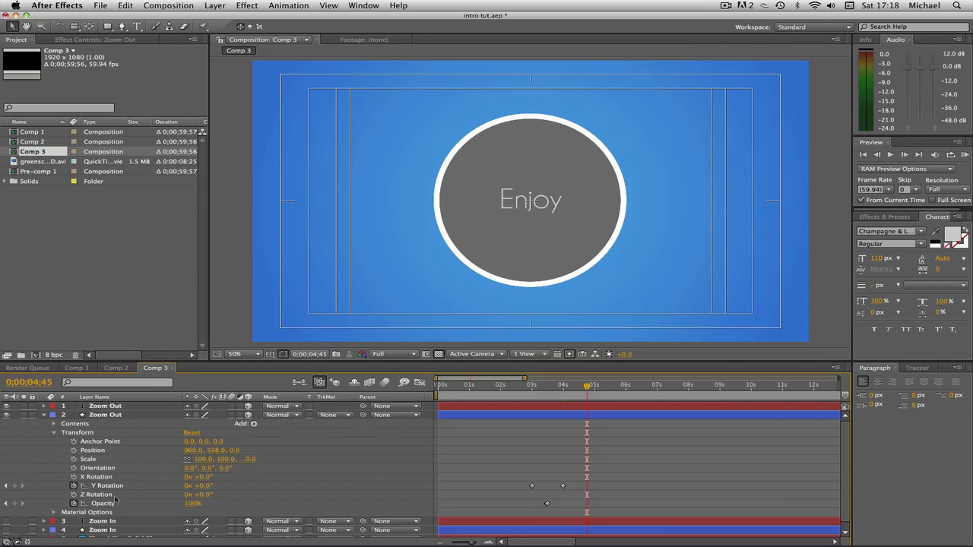
{"action": "left_click", "coordinate": [137, 407]}
{"action": "left_click", "coordinate": [128, 415], "text": "shift"}
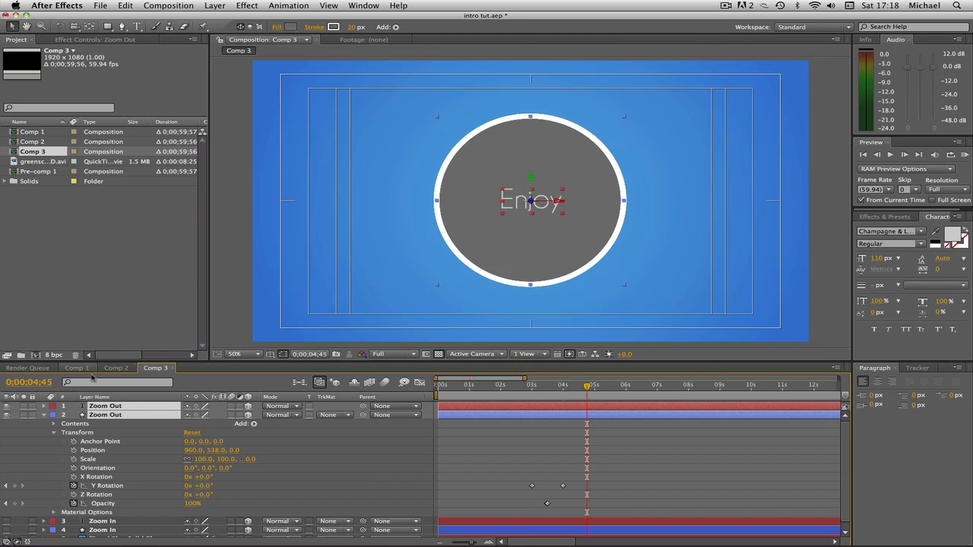
Set the current time to 0;00;05;00 and start Scale keyframing on both Zoom Out layers.
{"action": "left_click", "coordinate": [42, 382]}
{"action": "left_click", "coordinate": [478, 275]}
{"action": "left_click", "coordinate": [469, 277]}
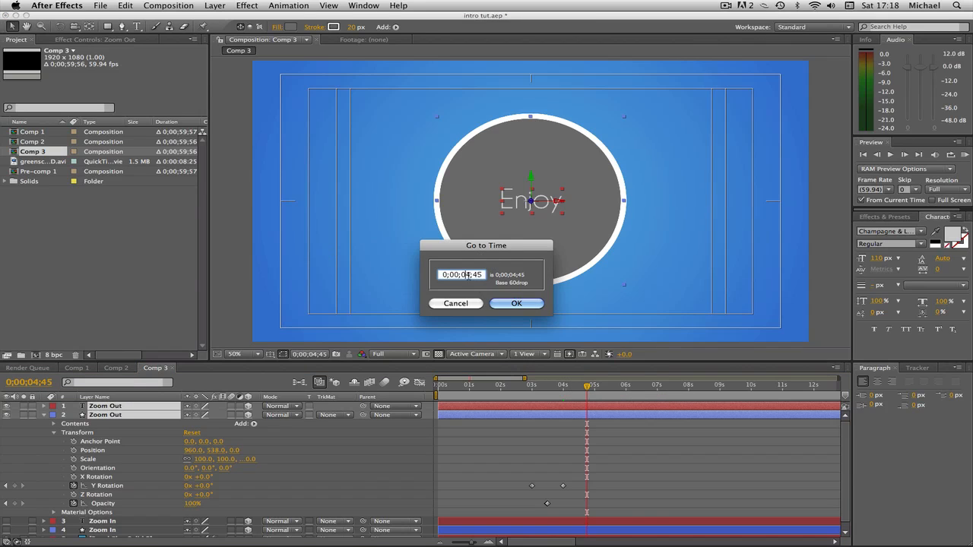
{"action": "key", "text": "BackSpace"}
{"action": "type", "text": "5"}
{"action": "key", "text": "Right"}
{"action": "key", "text": "Right"}
{"action": "key", "text": "Right"}
{"action": "key", "text": "BackSpace"}
{"action": "key", "text": "BackSpace"}
{"action": "type", "text": "00"}
{"action": "key", "text": "Return"}
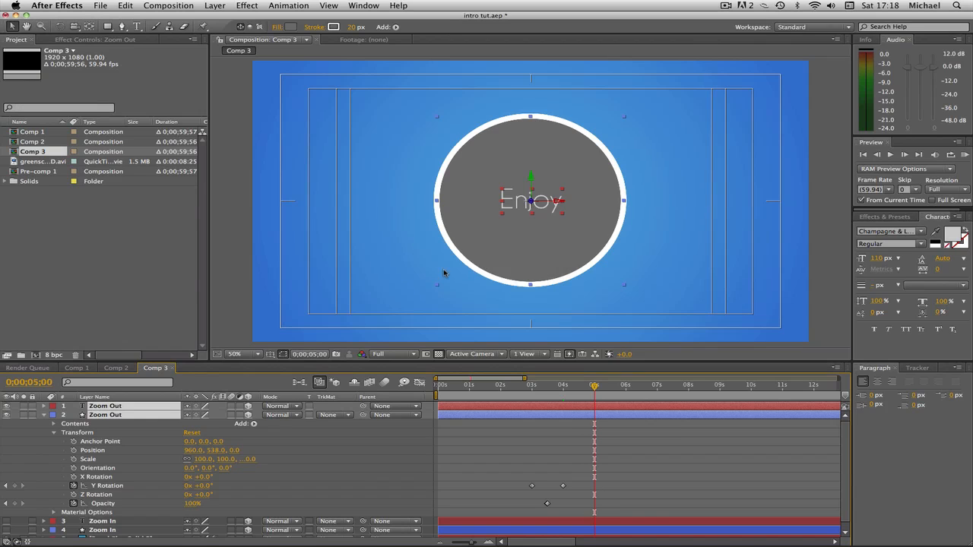
{"action": "left_click", "coordinate": [74, 459]}
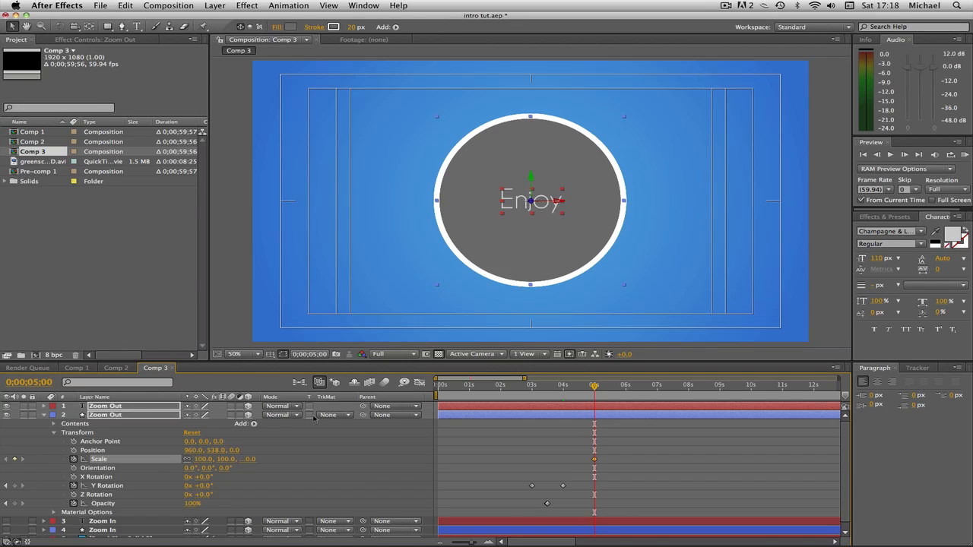
Set the Scale of both Zoom Out layers to 0% at 0;00;06;00.
{"action": "left_click", "coordinate": [30, 382]}
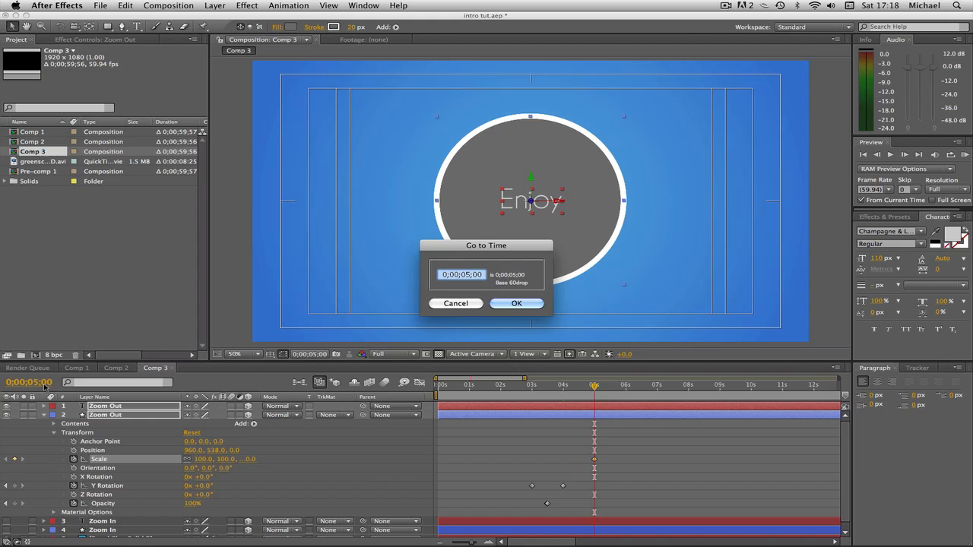
{"action": "left_click", "coordinate": [479, 274]}
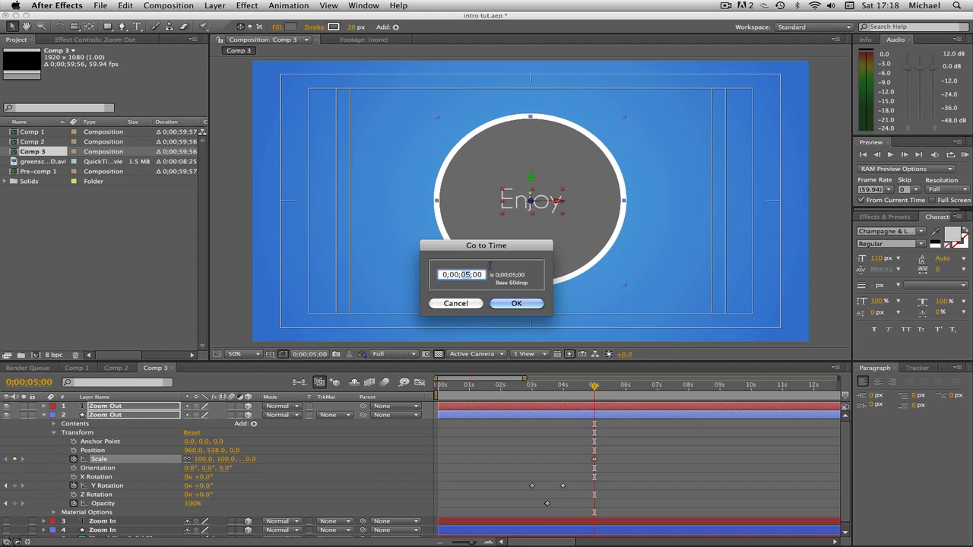
{"action": "left_click_drag", "start_coordinate": [471, 275], "coordinate": [466, 274]}
{"action": "key", "text": "BackSpace"}
{"action": "type", "text": "6"}
{"action": "key", "text": "Return"}
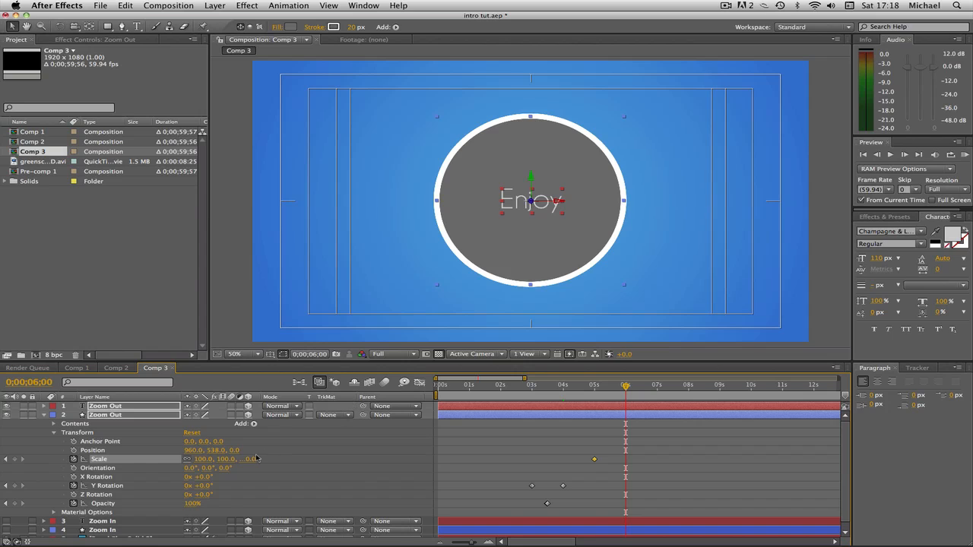
{"action": "left_click", "coordinate": [220, 461]}
{"action": "type", "text": "0"}
{"action": "key", "text": "Return"}
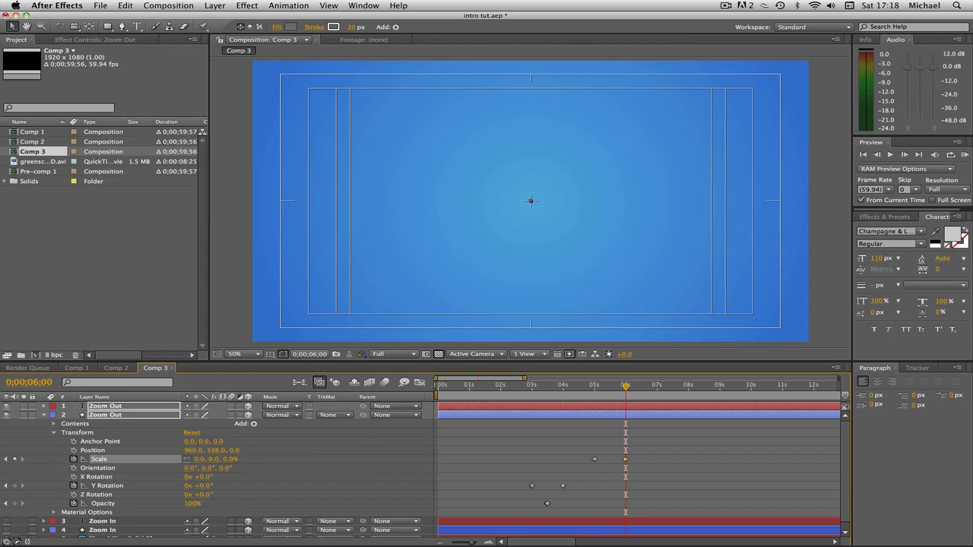
Scrub through the shrink and back to 0;00;00;00, and make both Zoom In layers visible again.
{"action": "left_click", "coordinate": [598, 395]}
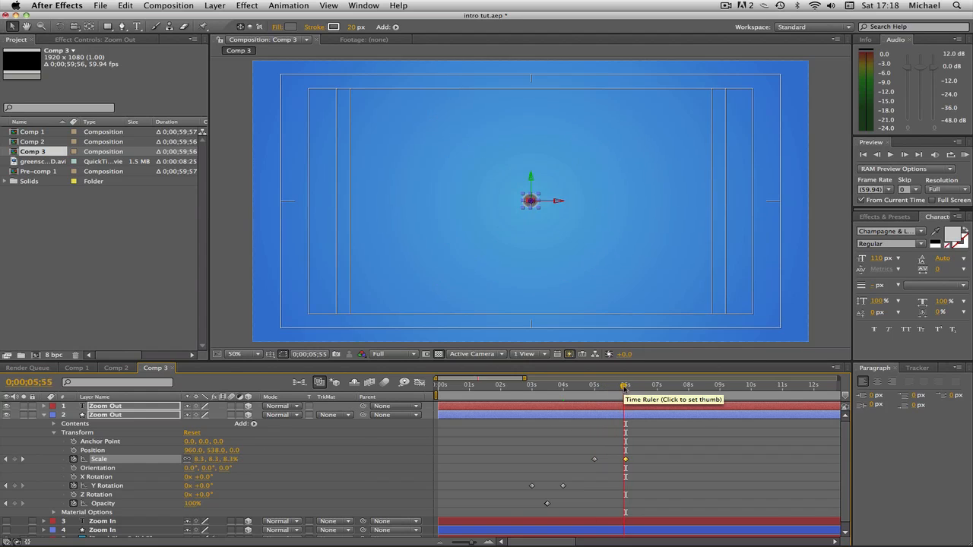
{"action": "left_click_drag", "start_coordinate": [576, 397], "coordinate": [14, 408]}
{"action": "scroll", "coordinate": [14, 497], "scroll_direction": "down", "scroll_amount": 1}
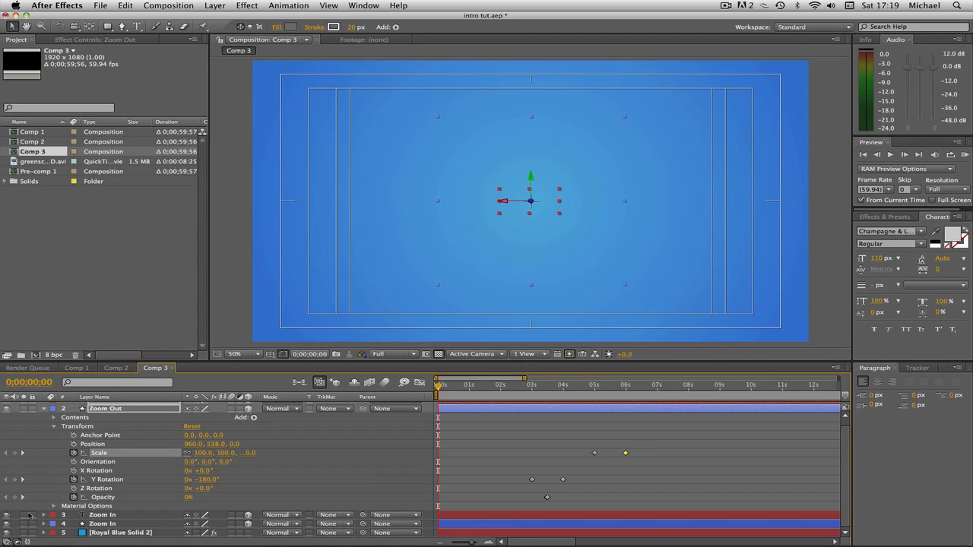
Collapse the Zoom Out circle layer's properties and deselect all layers.
{"action": "scroll", "coordinate": [57, 432], "scroll_direction": "up", "scroll_amount": 1}
{"action": "left_click", "coordinate": [43, 415]}
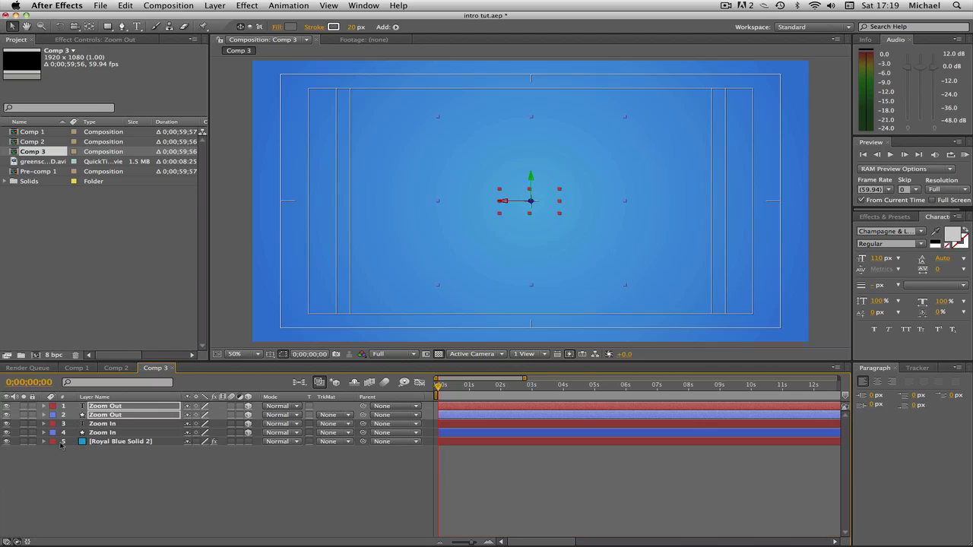
{"action": "left_click", "coordinate": [67, 495]}
Scrub the whole intro from the start to 0;00;05;30 to review the zoom in, flip and zoom out.
{"action": "mouse_move", "coordinate": [440, 385]}
{"action": "left_mouse_down"}
{"action": "mouse_move", "coordinate": [620, 386]}
{"action": "mouse_move", "coordinate": [423, 377]}
{"action": "left_mouse_up"}
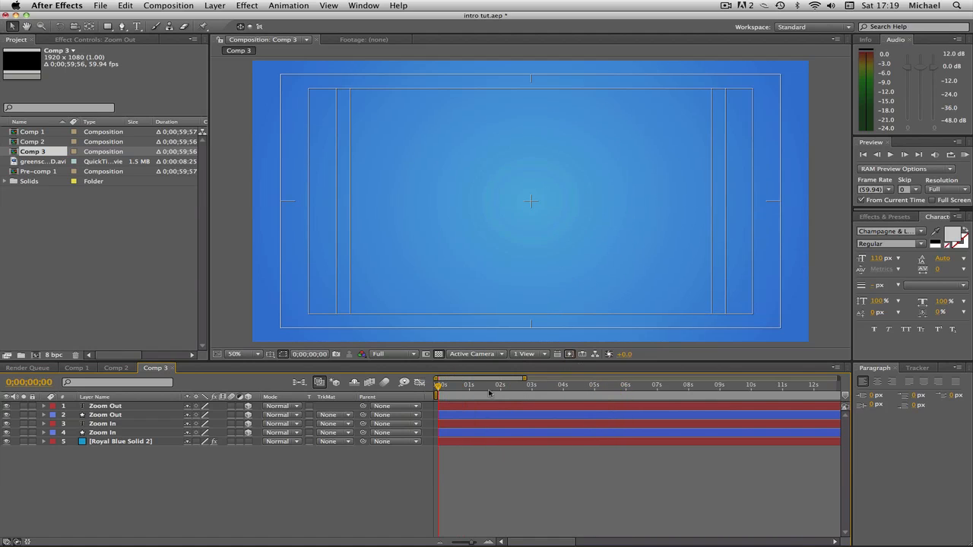
{"action": "left_click_drag", "start_coordinate": [513, 392], "coordinate": [611, 387]}
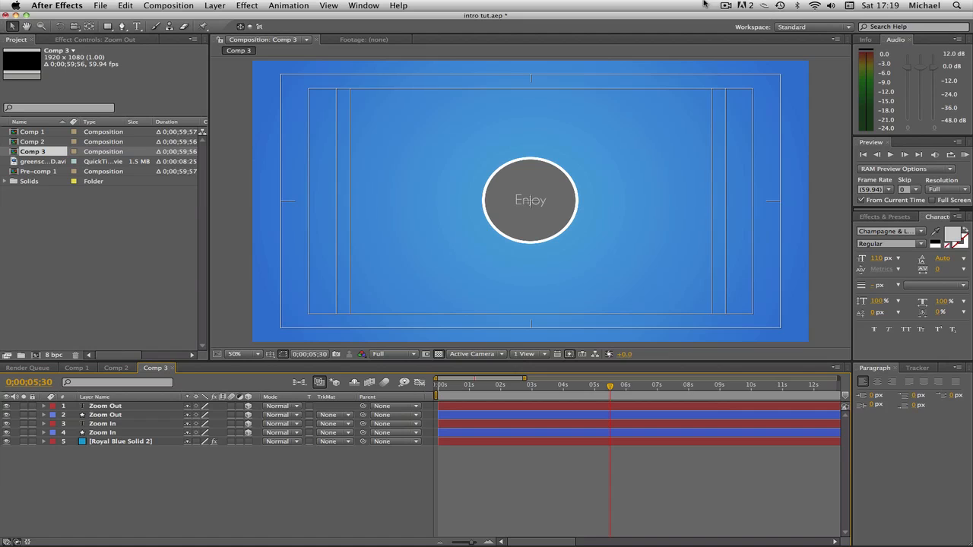
{"action": "left_click", "coordinate": [726, 5]}
{"action": "left_click", "coordinate": [549, 42]}
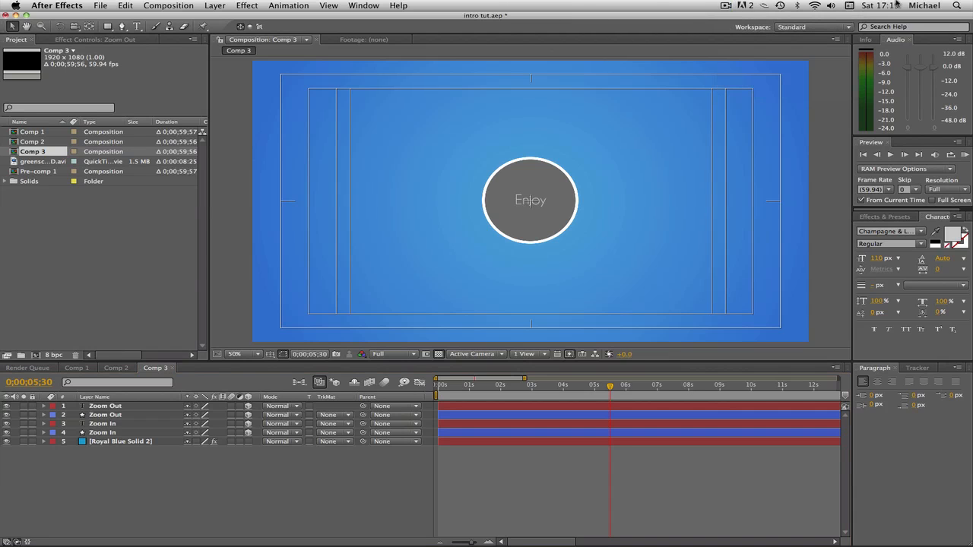